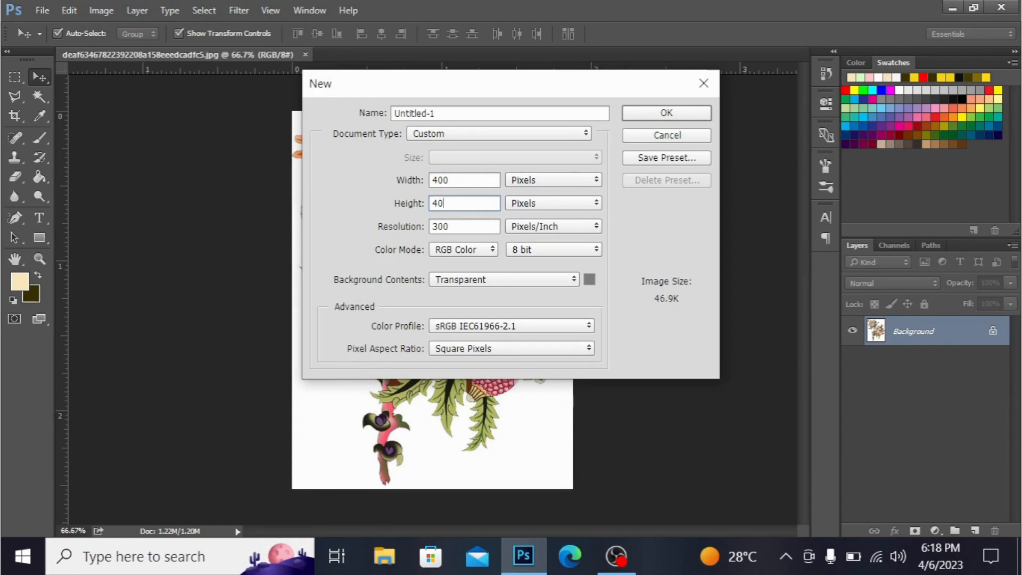
Create a new 400 × 400 pixel RGB document at 300 pixels/inch with a transparent background.
type("0")
left_click(667, 116)
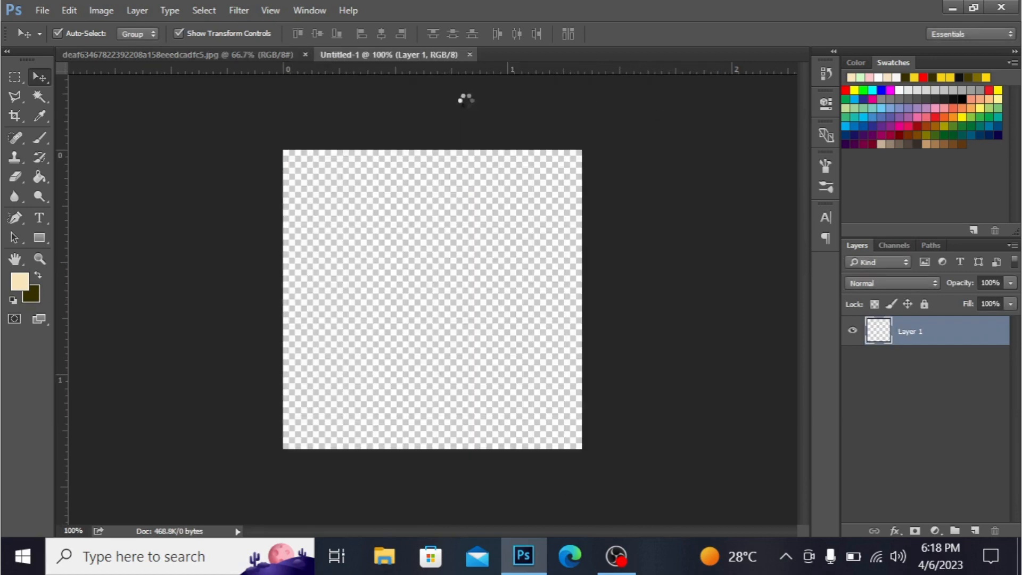
Select the white areas of the flower image with Color Range, sampling the white background at fuzziness 116.
left_click(216, 52)
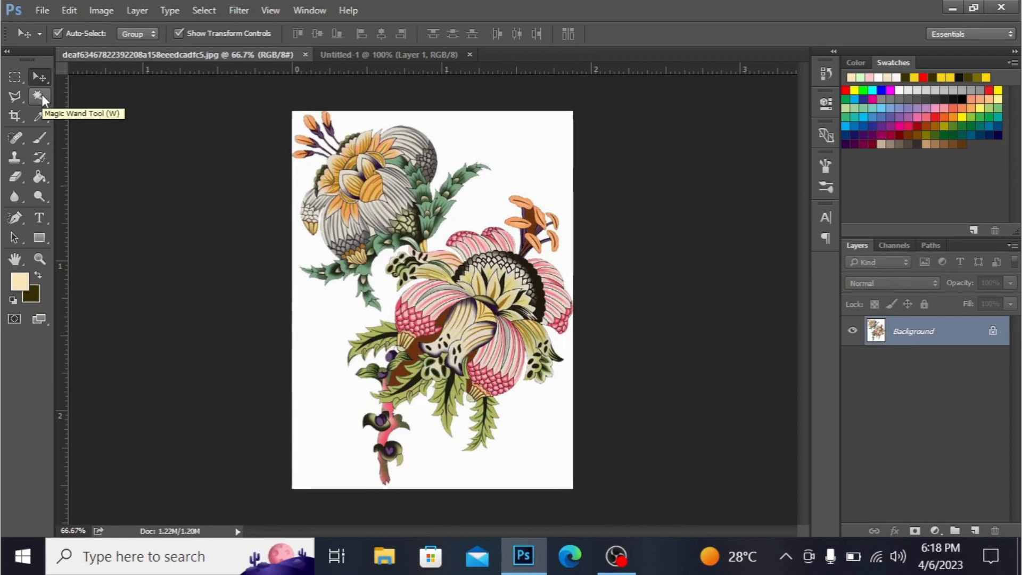
left_click(205, 10)
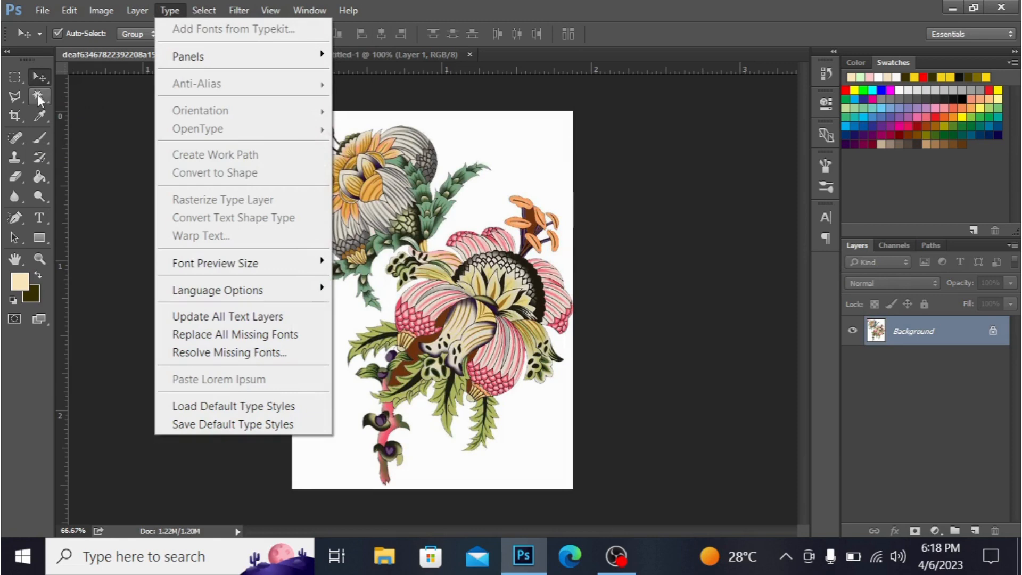
key("Escape")
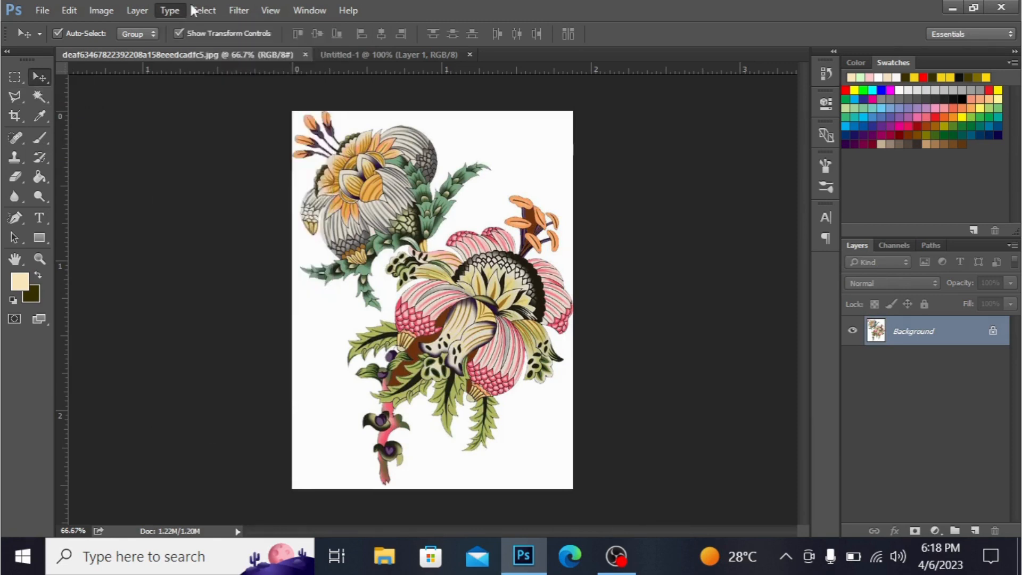
left_click(208, 10)
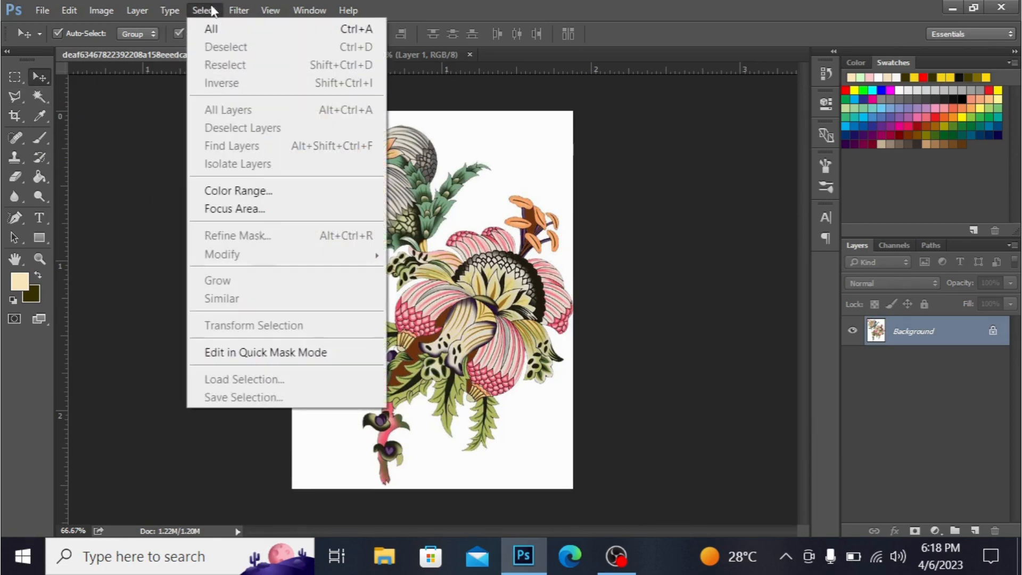
left_click(242, 193)
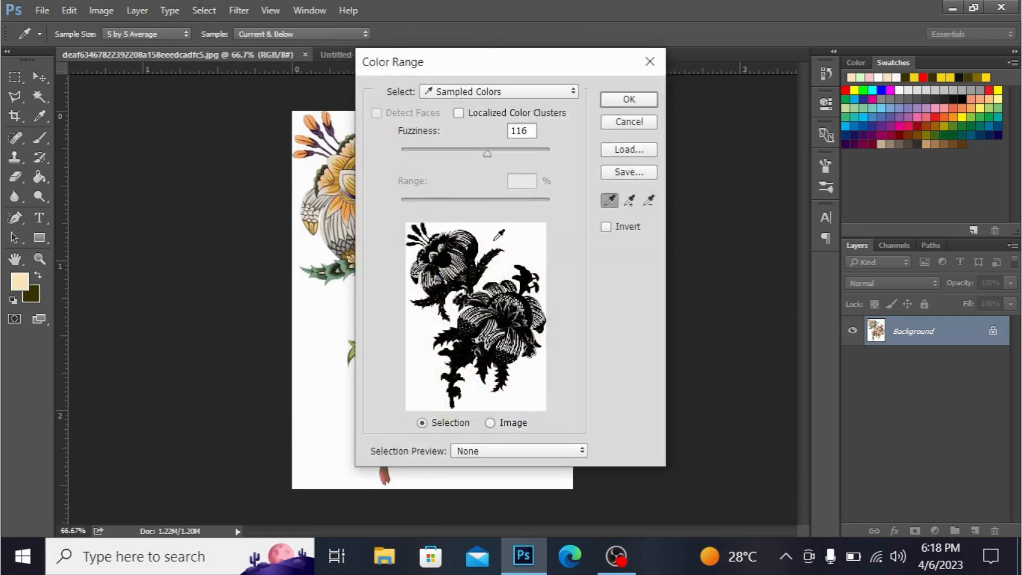
left_click(502, 233)
left_click(617, 106)
key("v")
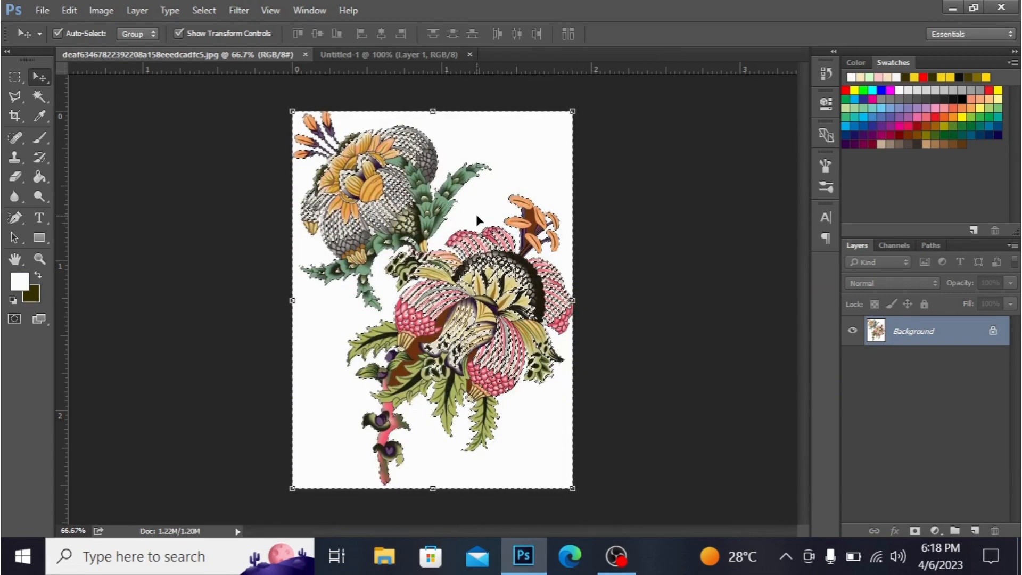
Convert the flower image's locked background into a regular layer and clear the selected white areas, leaving nothing selected.
key("shift+F5")
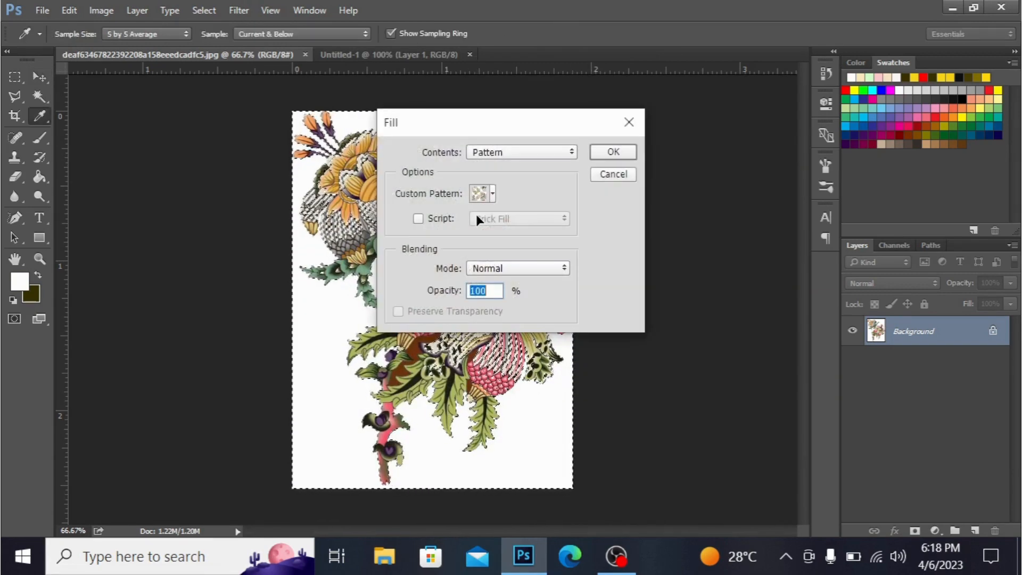
left_click(621, 122)
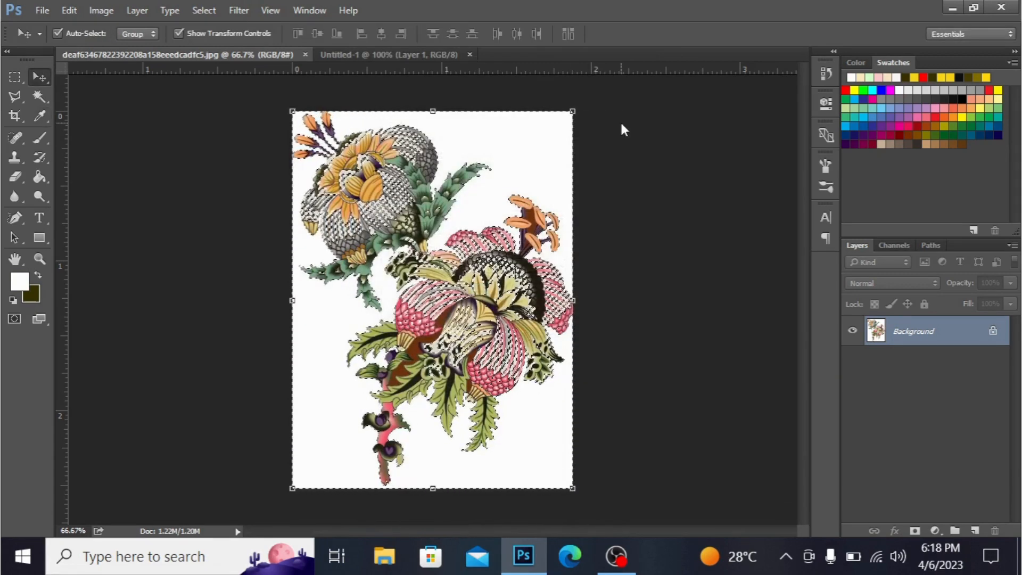
double_click(987, 333)
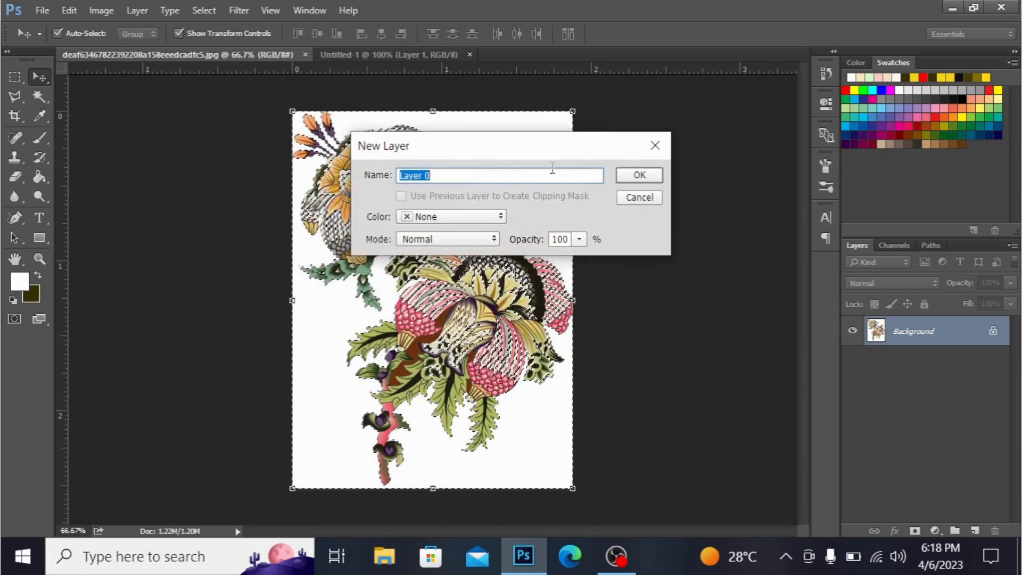
left_click(622, 172)
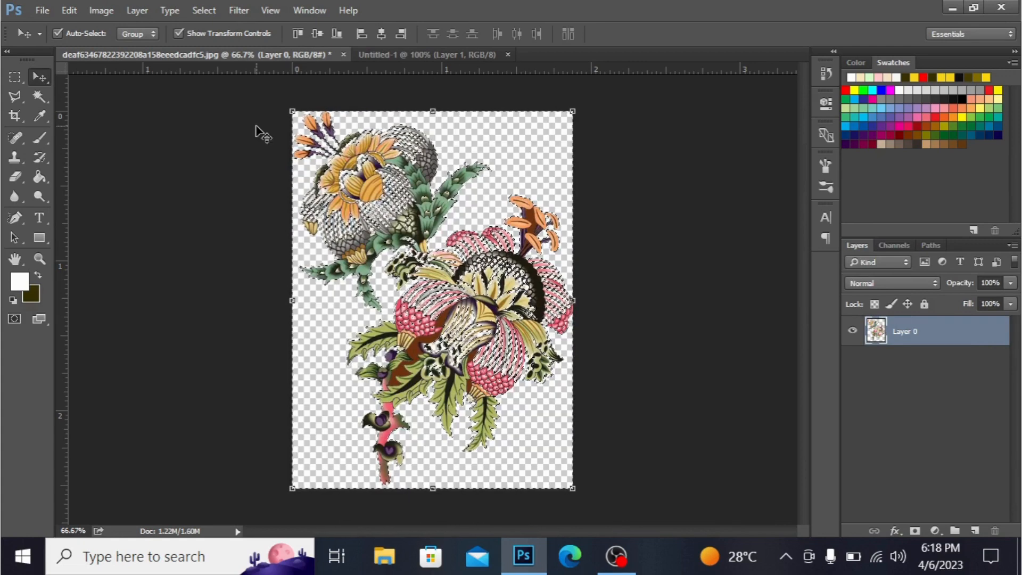
left_click(40, 97)
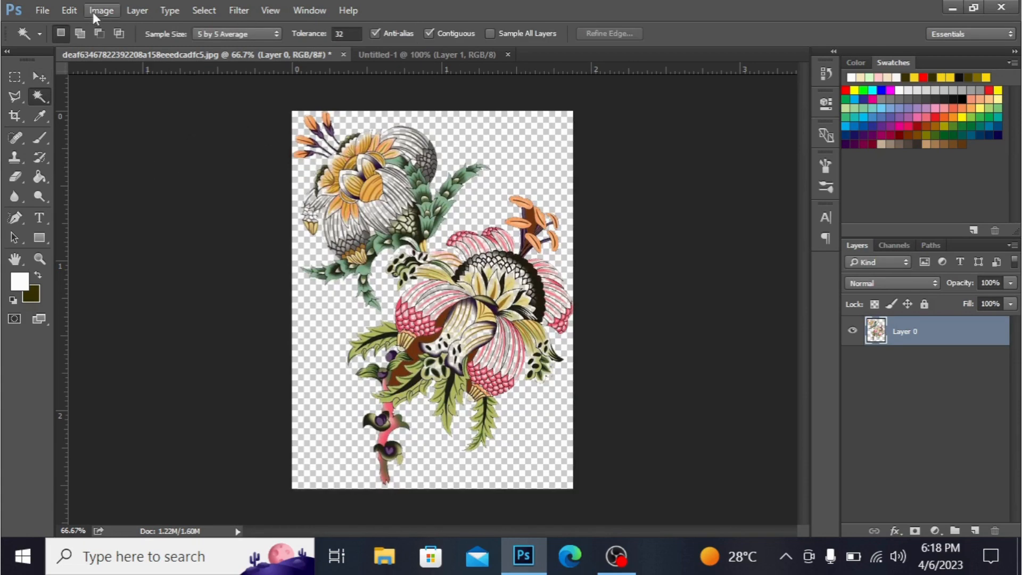
Copy the cut-out flowers into the Untitled-1 document and fit them centrally on the canvas at about 53% scale.
left_click(40, 81)
left_click_drag(377, 201, 451, 271)
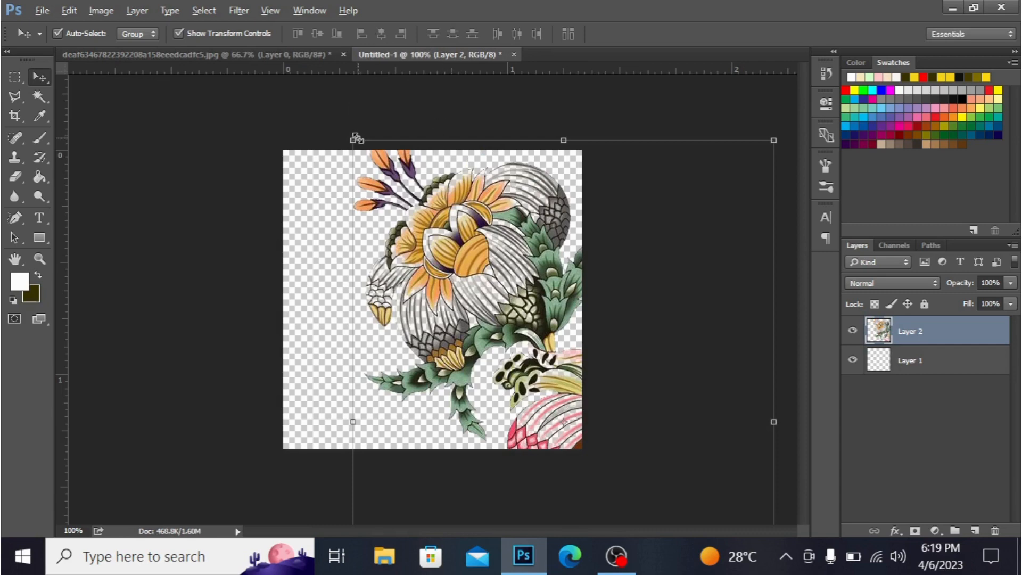
left_click_drag(356, 139, 512, 296)
left_click_drag(548, 369, 447, 282)
left_click_drag(502, 406, 562, 430)
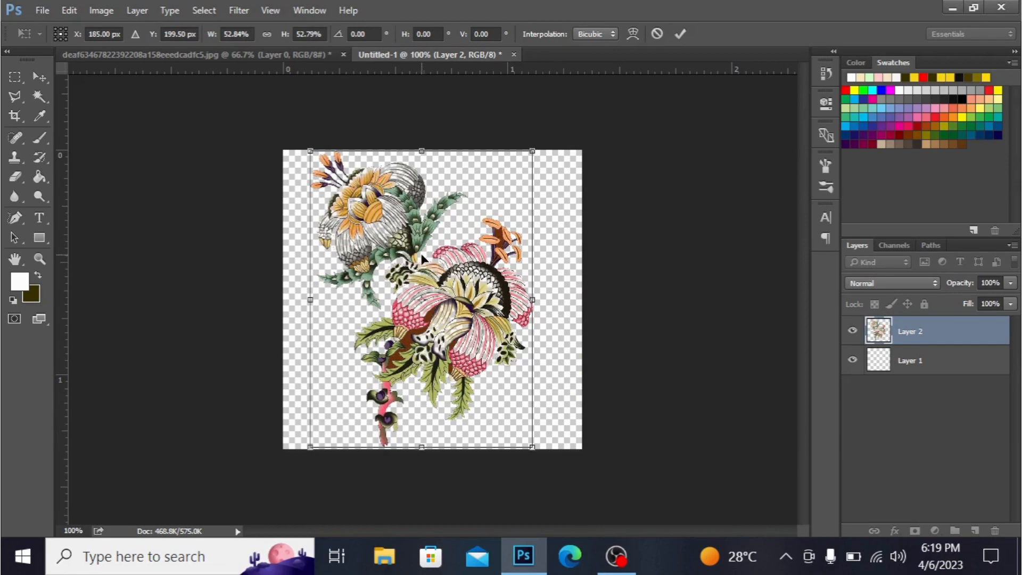
left_click_drag(422, 255, 440, 259)
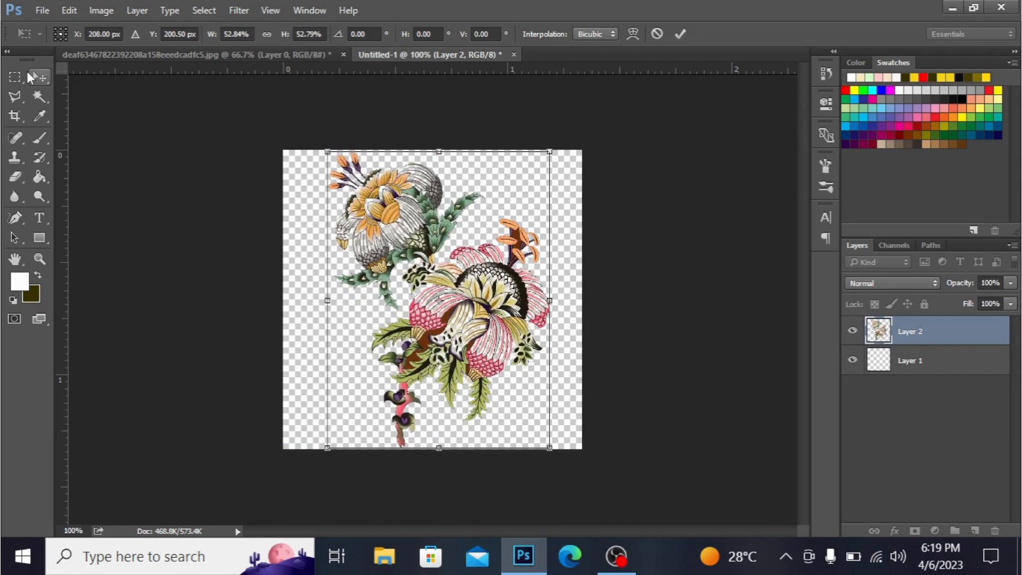
left_click(41, 80)
left_click(477, 221)
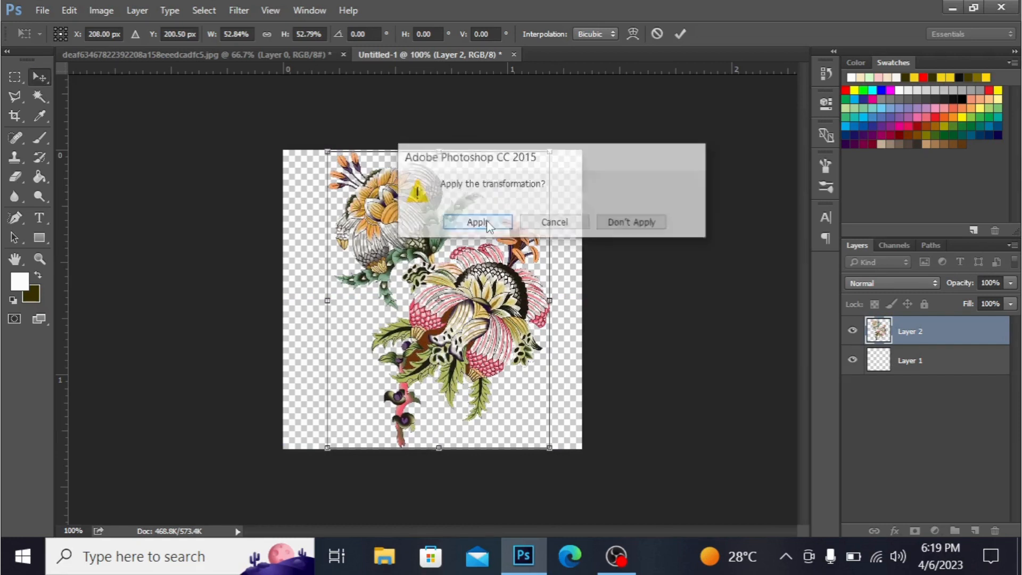
Apply the Offset filter to the flower layer with +200 pixels horizontally and vertically, using Wrap Around.
left_click(239, 11)
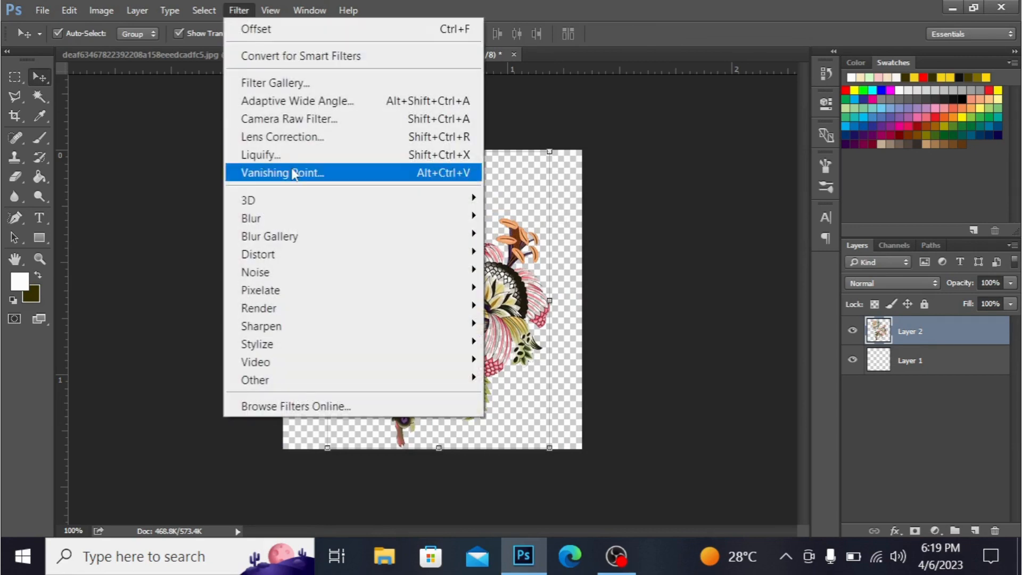
mouse_move(289, 379)
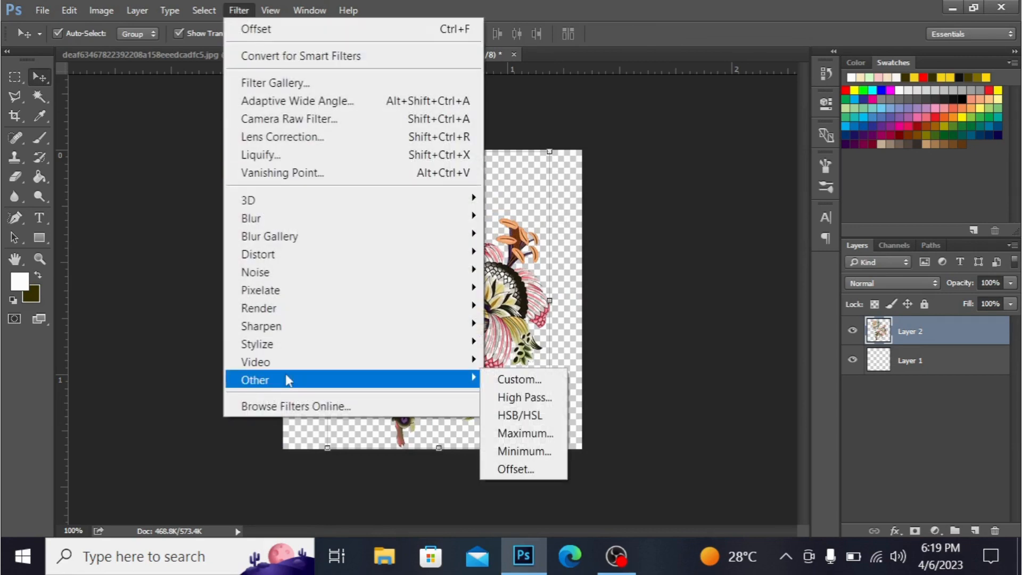
left_click(540, 470)
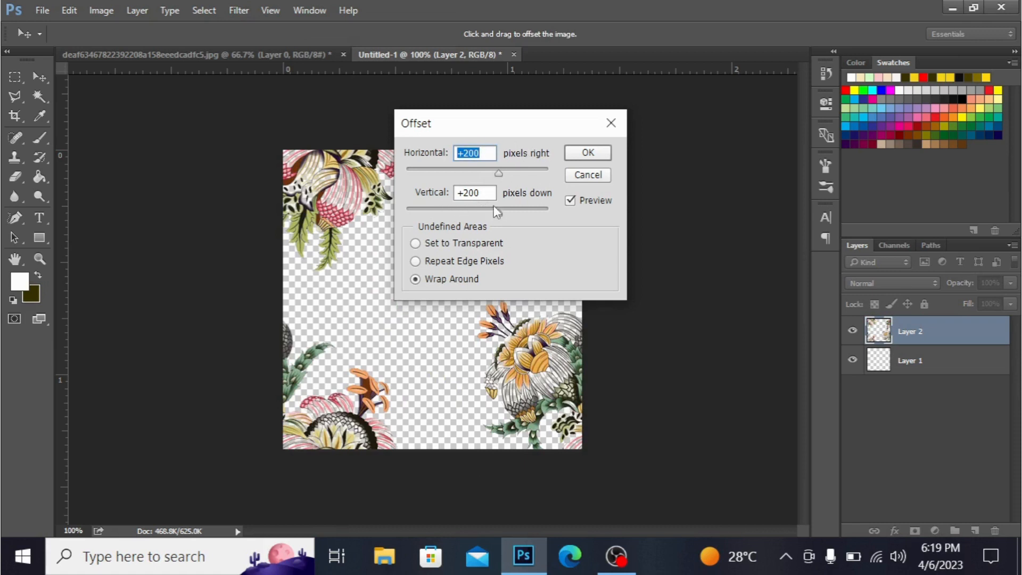
left_click(587, 154)
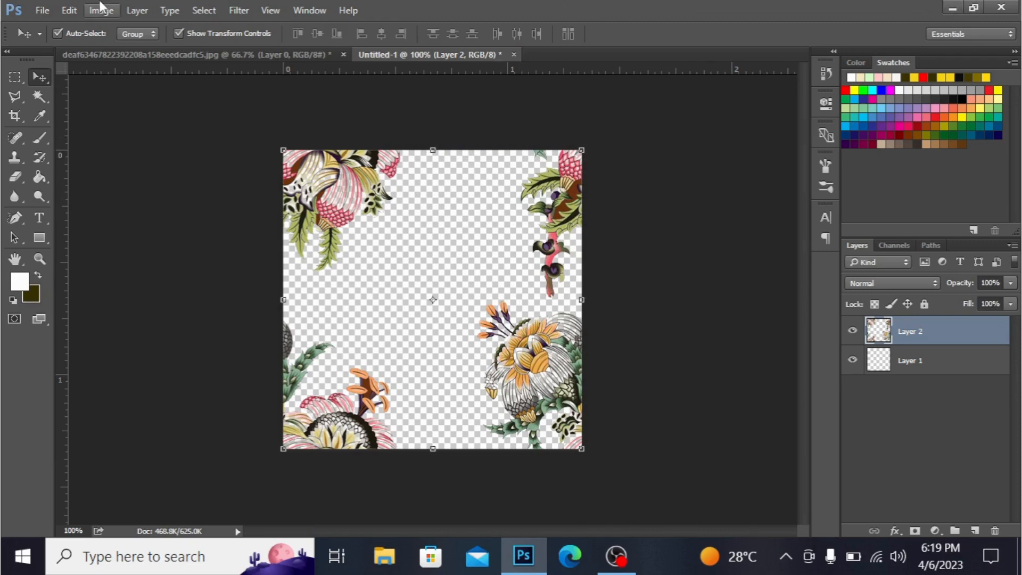
Open the butterfly image 8d1831982f417ba0e63a40189aac6537 from the Desktop.
left_click(42, 10)
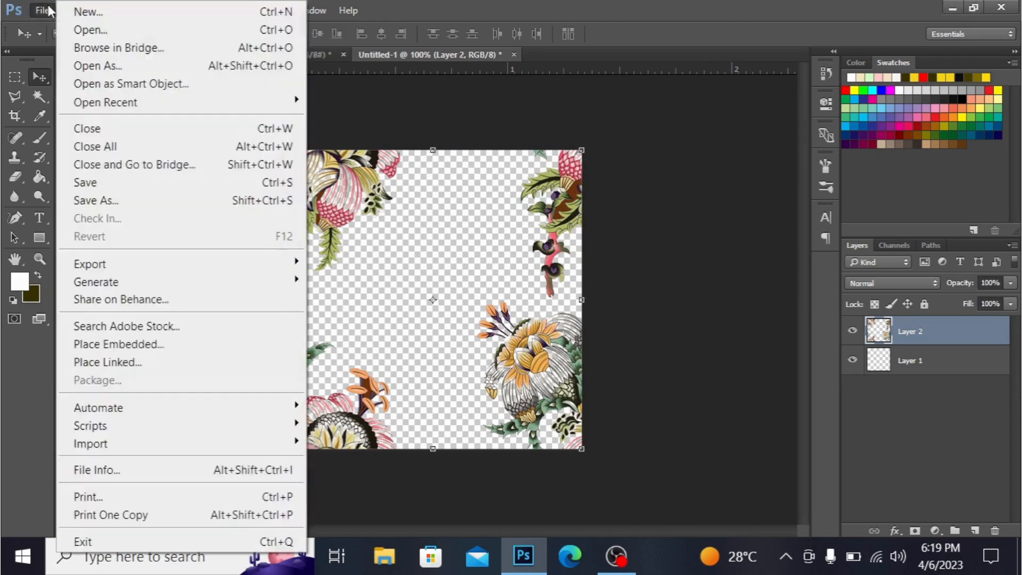
left_click(90, 30)
left_click(547, 136)
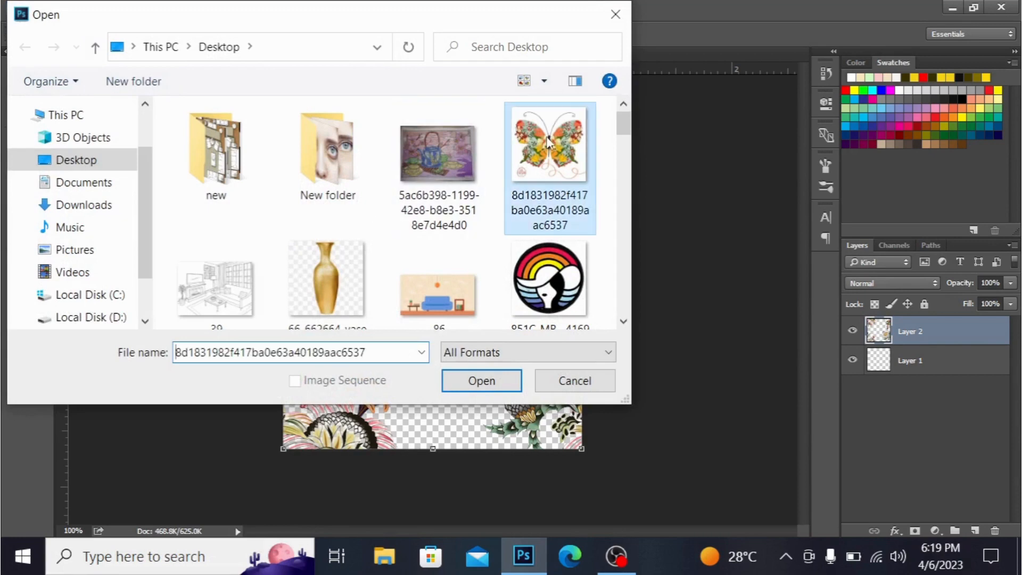
left_click(478, 382)
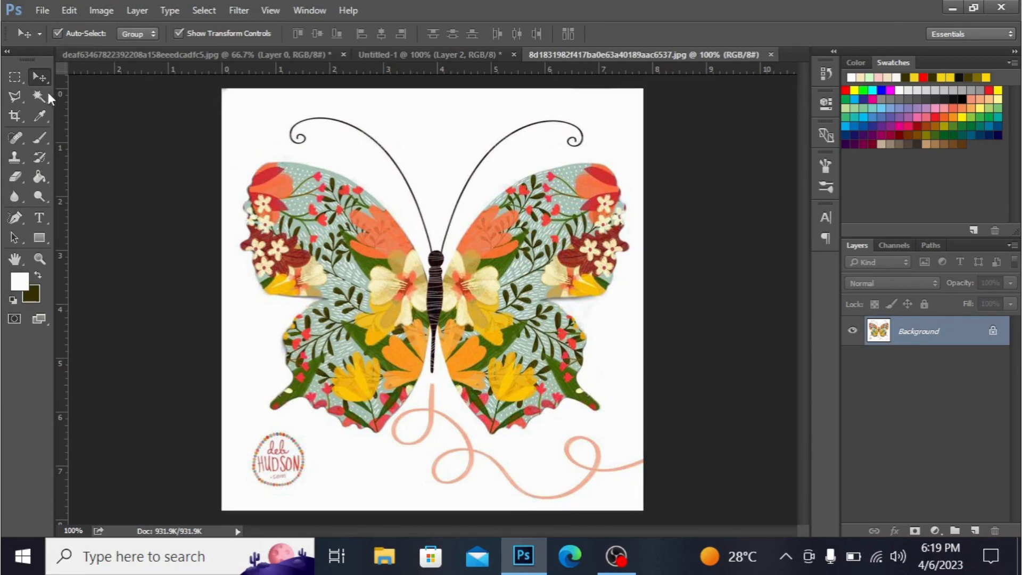
Select the white areas of the butterfly image with Color Range at fuzziness 116.
left_click(202, 8)
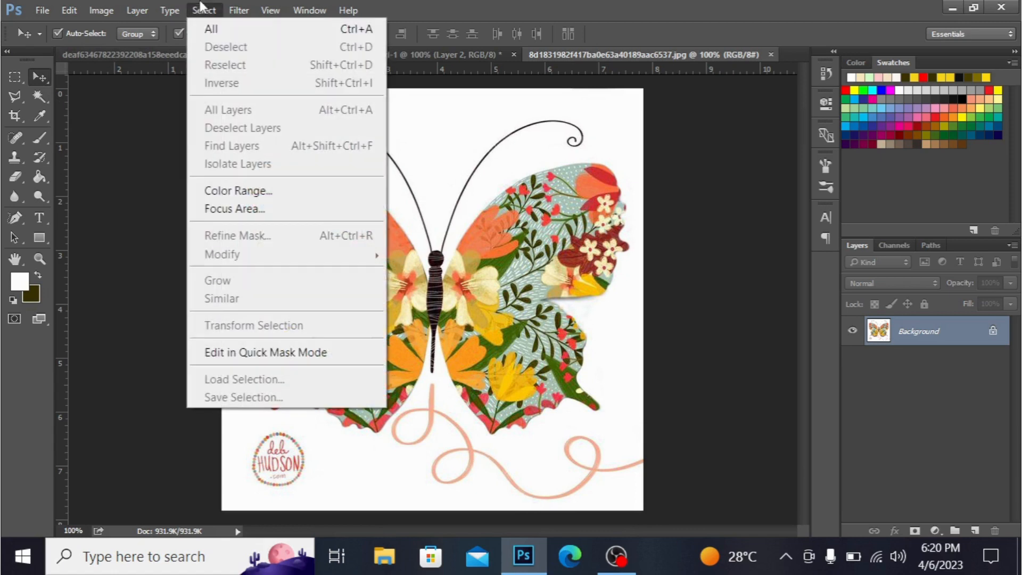
left_click(255, 199)
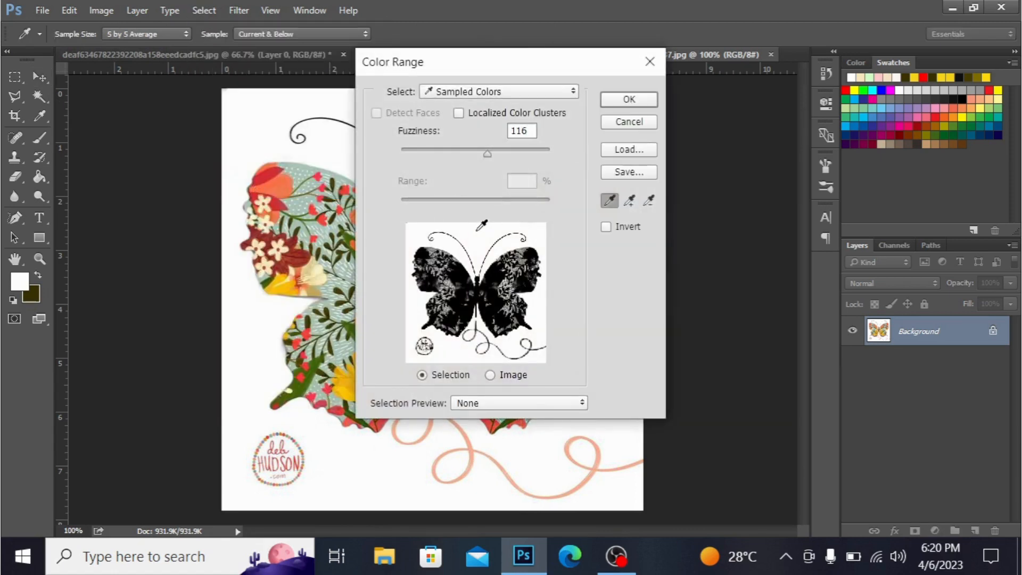
left_click(619, 100)
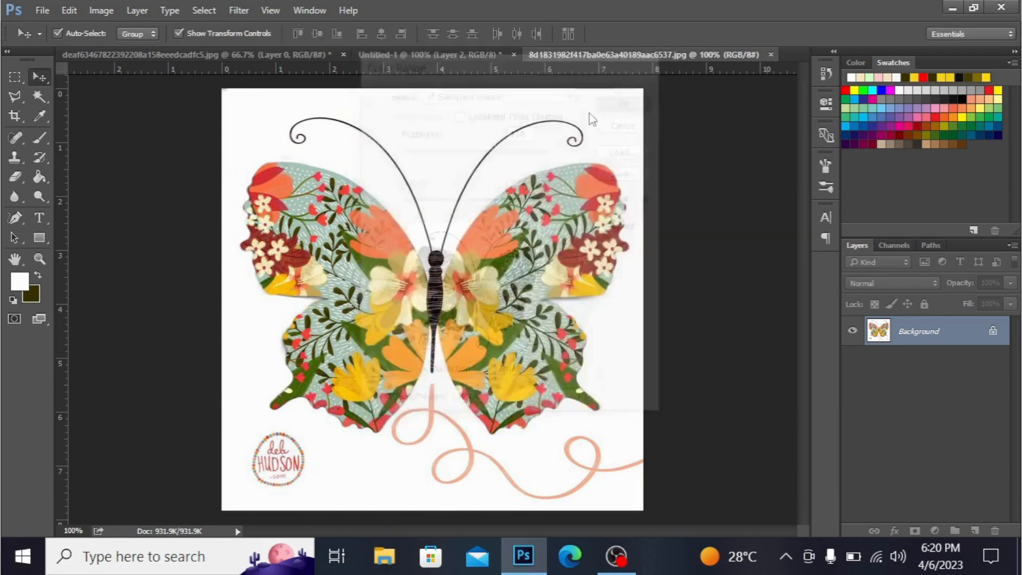
Unlock the butterfly image's background layer and delete the selected white areas, leaving nothing selected.
key("shift+F5")
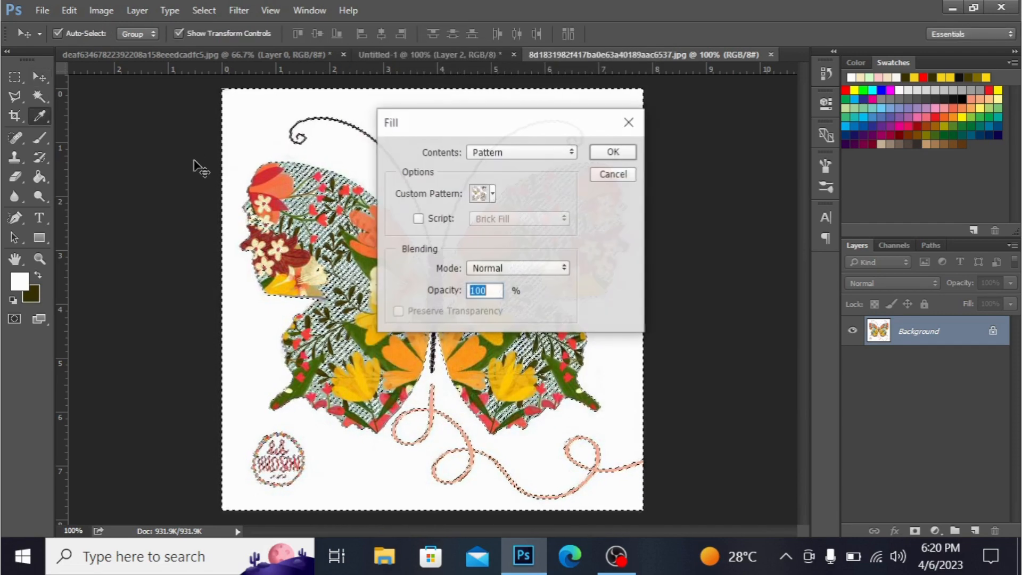
left_click(629, 123)
key("v")
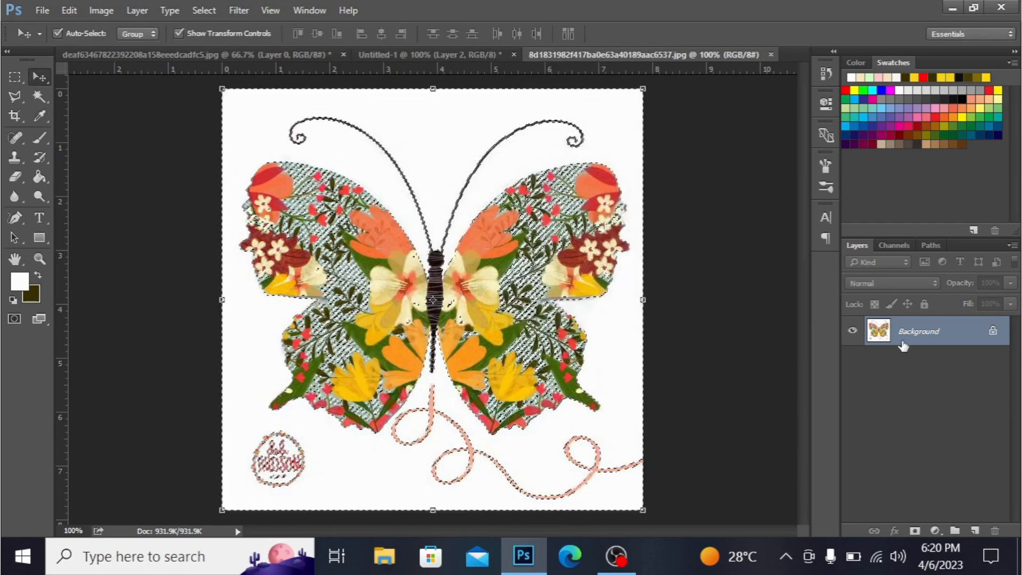
left_click(993, 331)
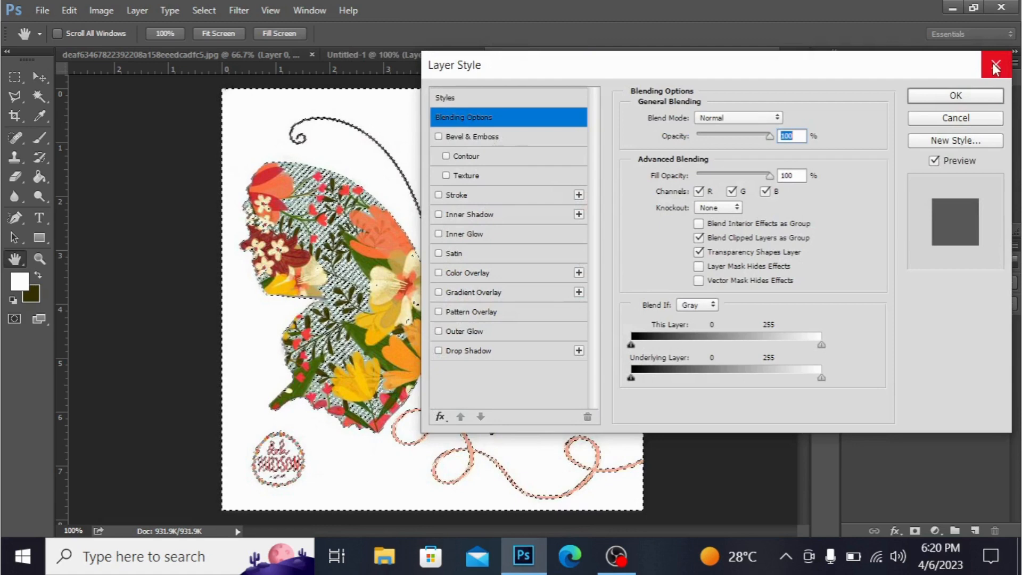
left_click(996, 66)
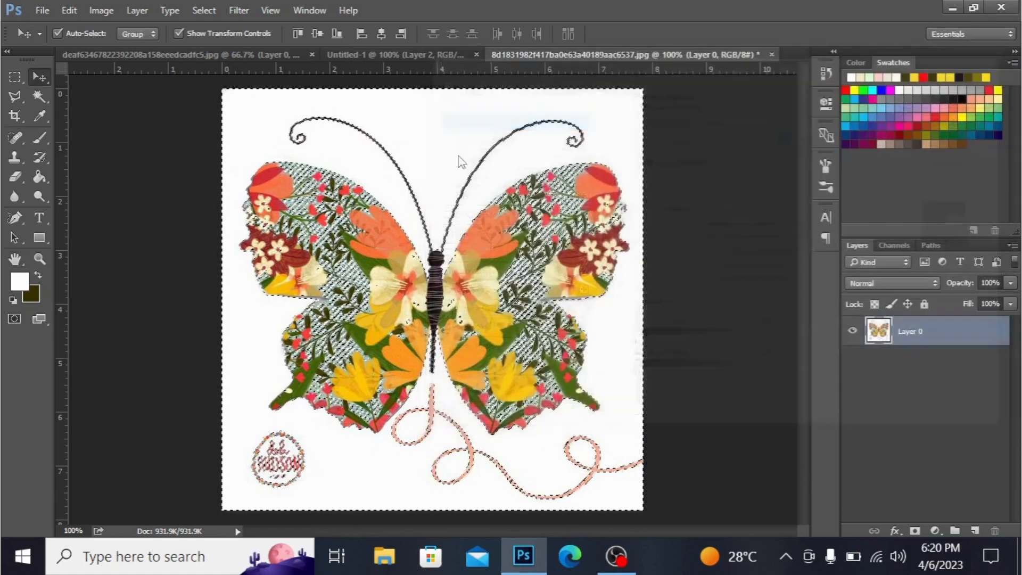
key("Delete")
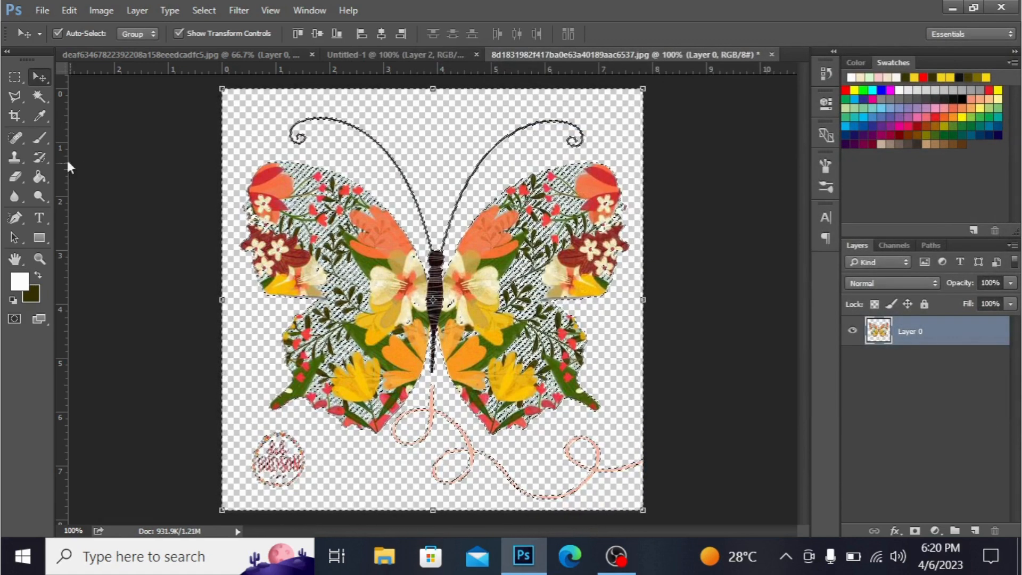
left_click(39, 97)
key("ctrl+d")
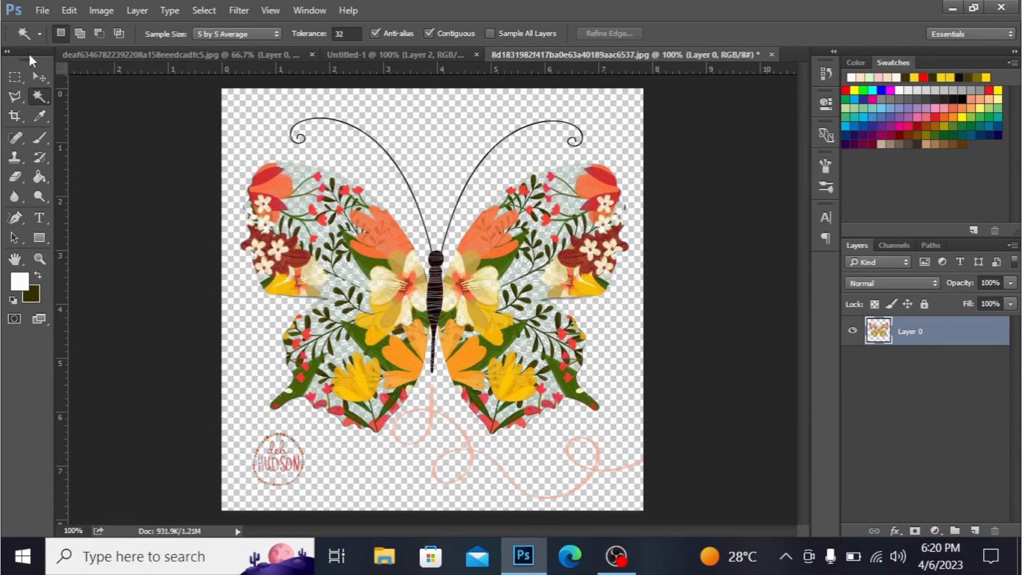
Delete the signature logo and the pink trail curves beneath the butterfly using rectangular selections.
left_click(15, 77)
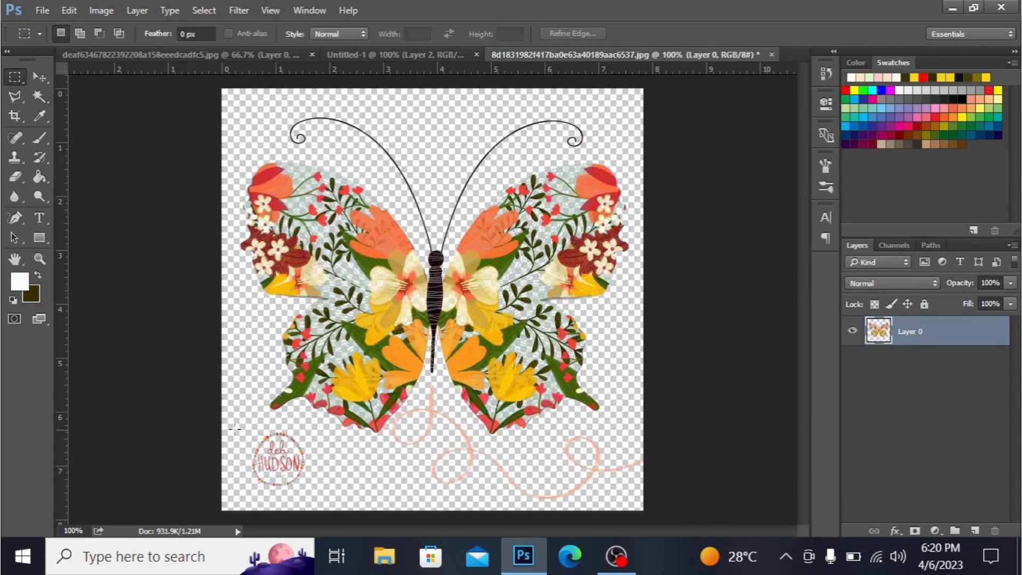
left_click_drag(233, 426, 331, 499)
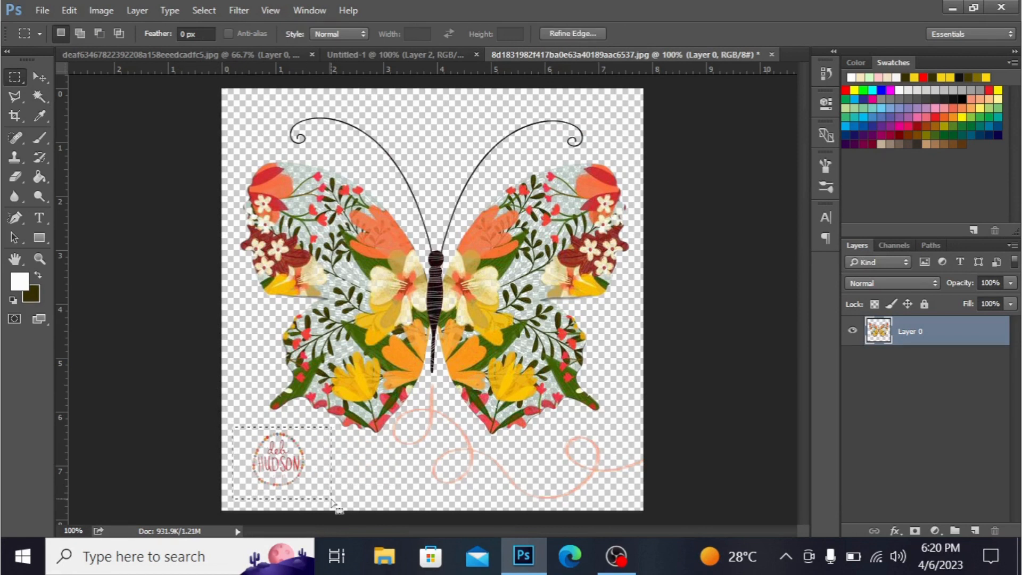
left_click_drag(420, 388, 455, 493)
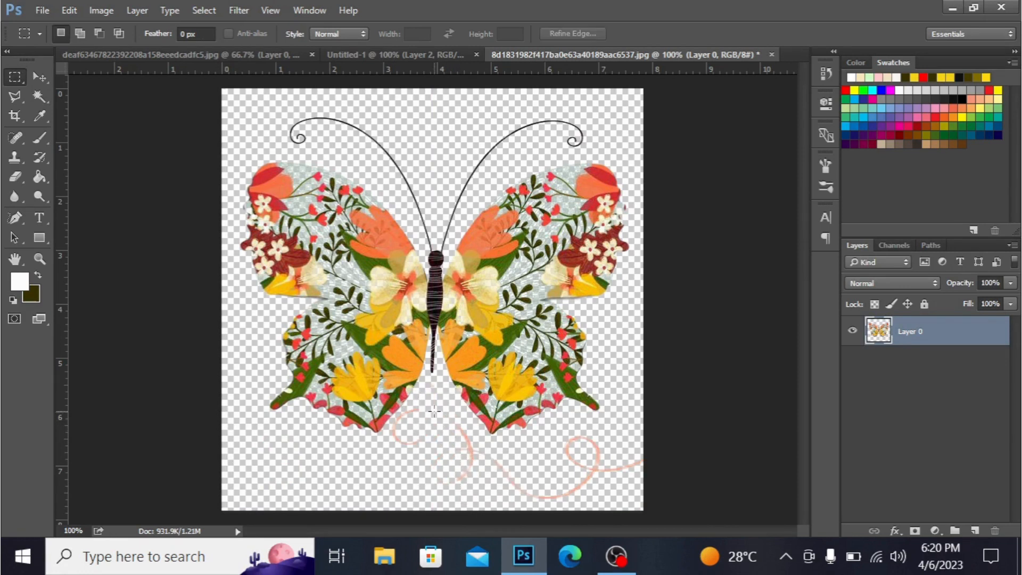
mouse_move(434, 413)
left_mouse_down()
mouse_move(473, 482)
mouse_move(404, 448)
left_mouse_up()
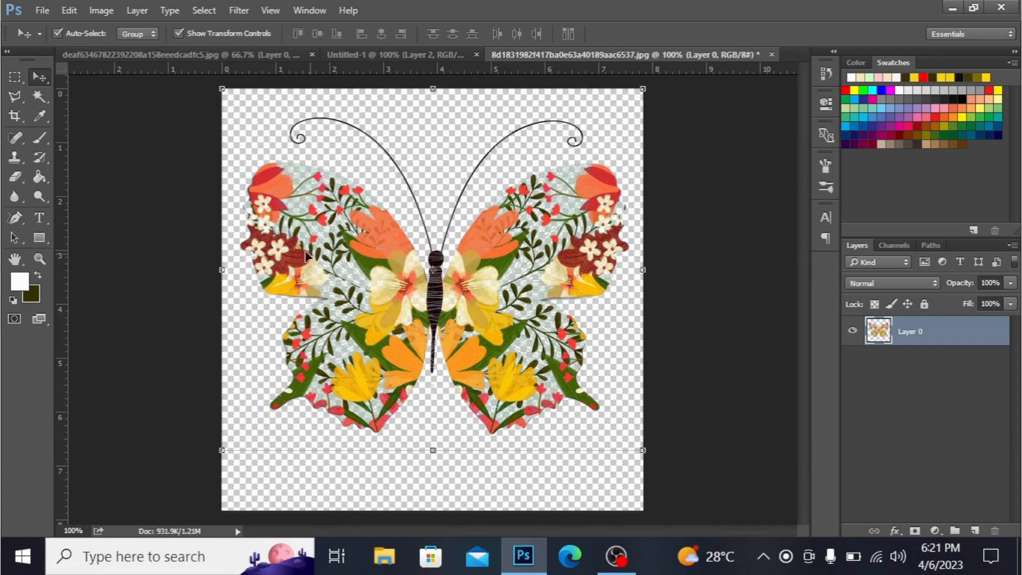
Move the butterfly into the Untitled-1 tile, scale it to about 35%, rotate it about 49° and place it near the centre.
left_click_drag(306, 257, 426, 263)
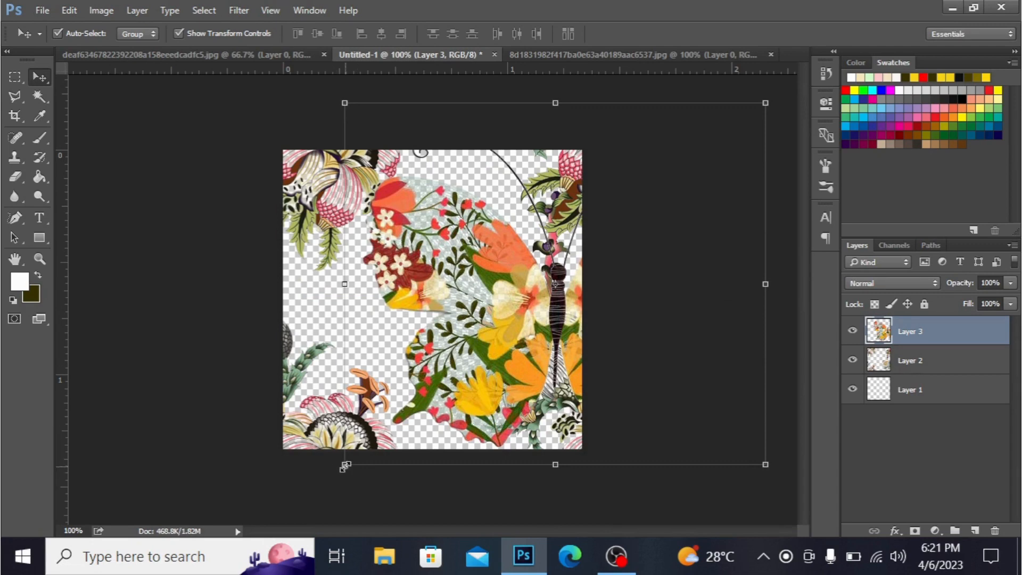
left_click_drag(345, 466, 472, 372)
left_click_drag(537, 313, 436, 297)
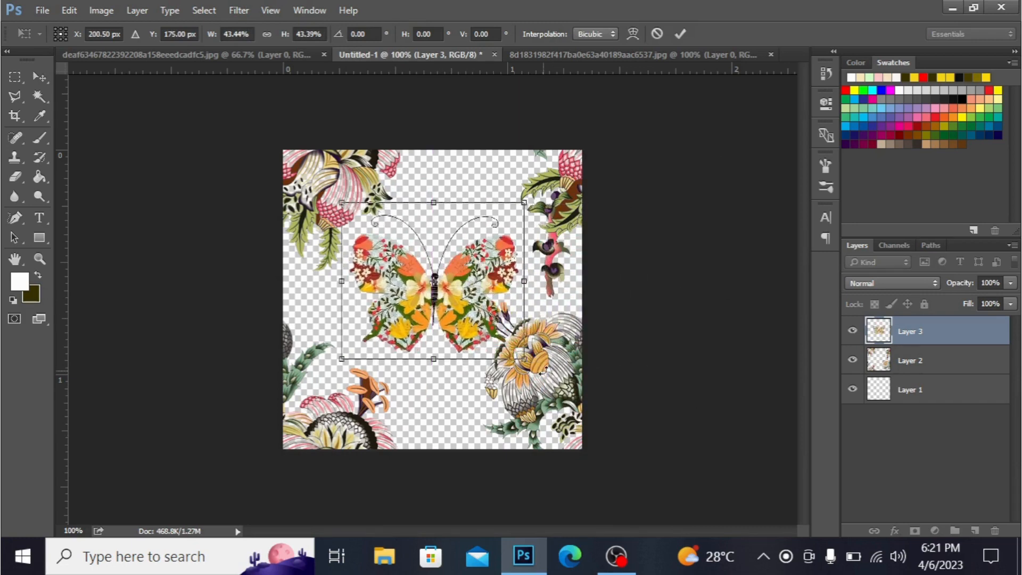
left_click_drag(550, 350, 459, 427)
left_click_drag(472, 297, 464, 287)
left_click_drag(547, 288, 524, 281)
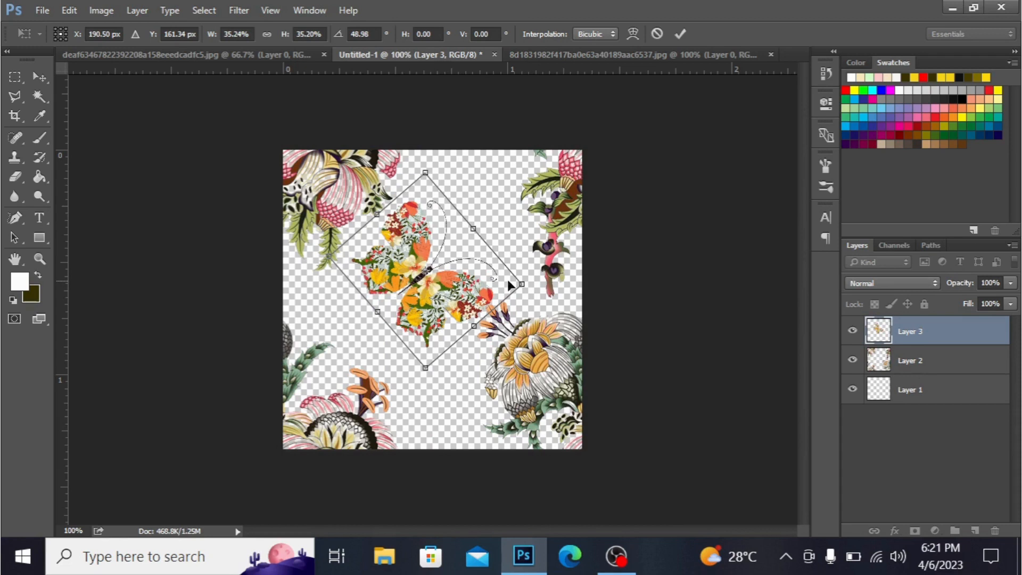
key("Return")
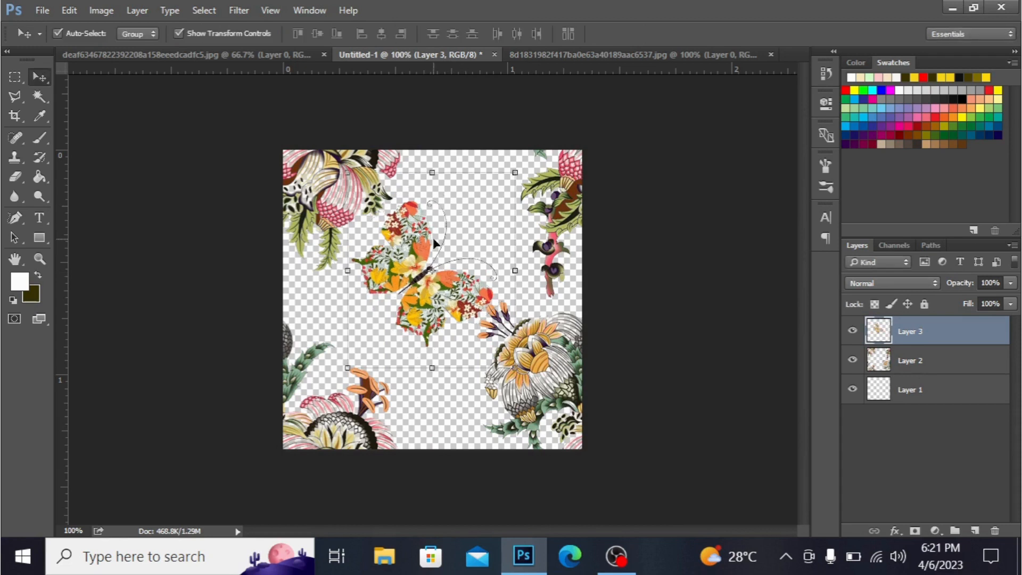
Duplicate the butterfly on Layer 3 up and to the right, and scale the copy to about 57%.
left_click_drag(433, 237, 483, 251)
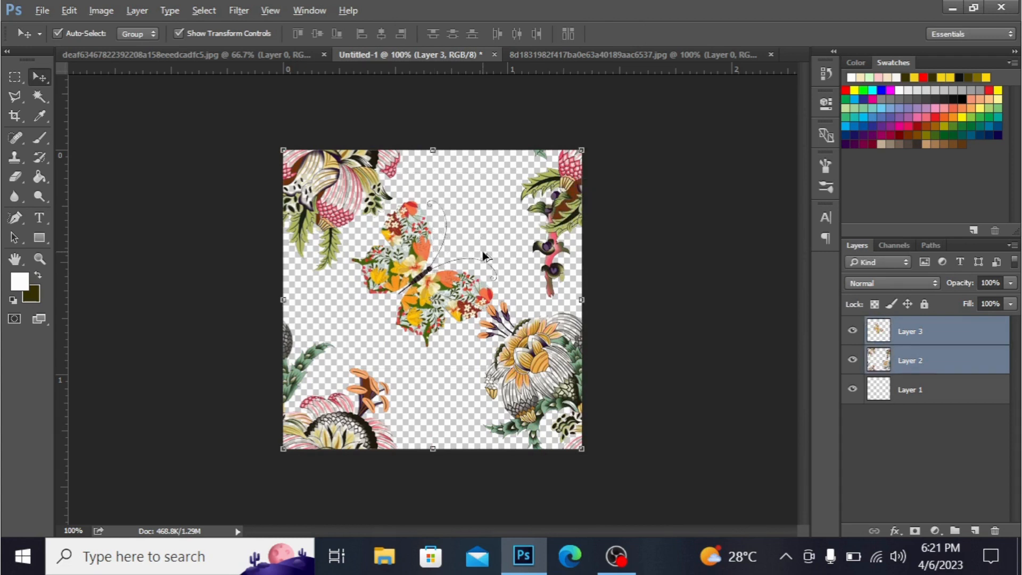
left_click(711, 254)
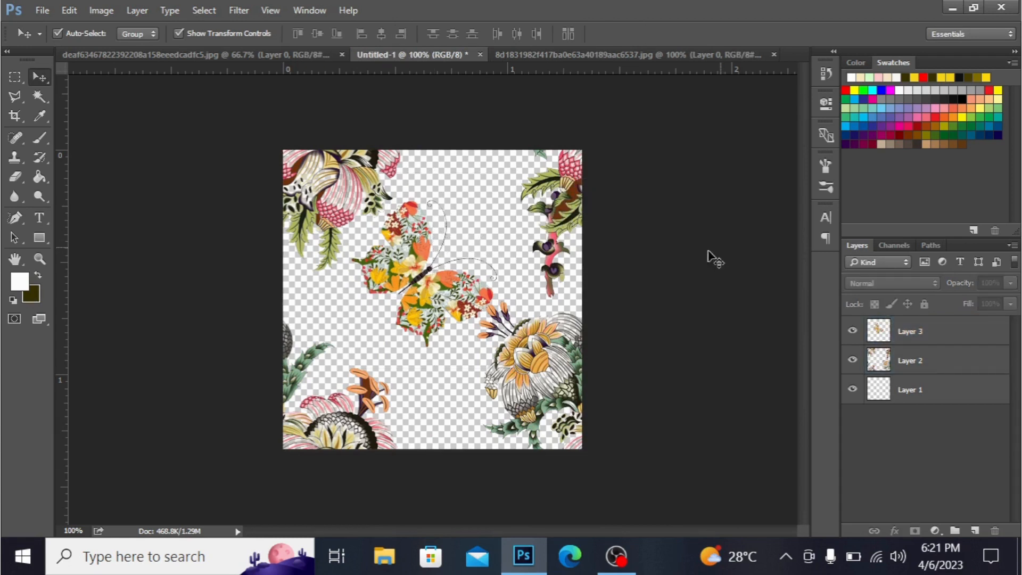
left_click(947, 337)
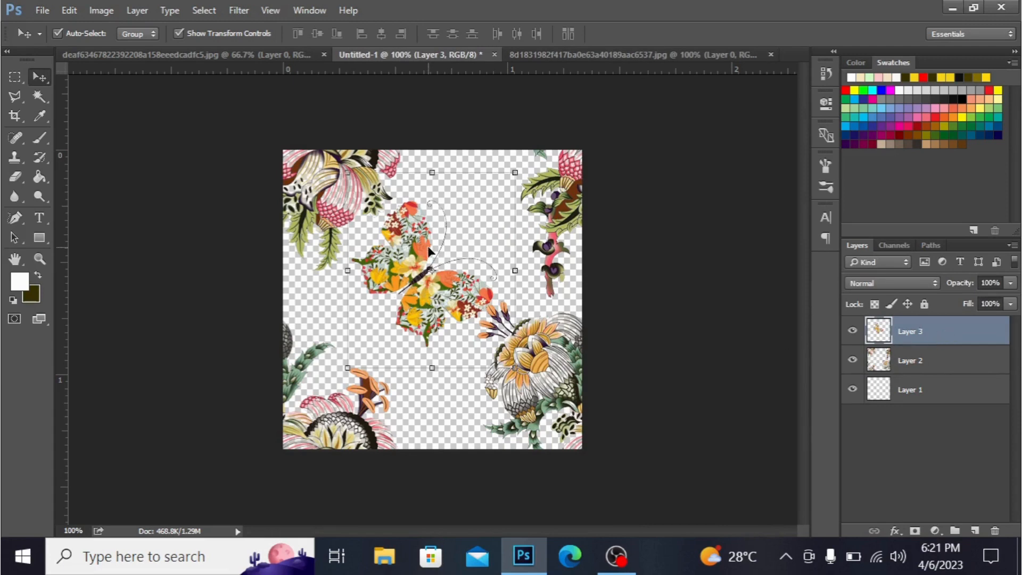
left_click_drag(429, 250, 506, 209)
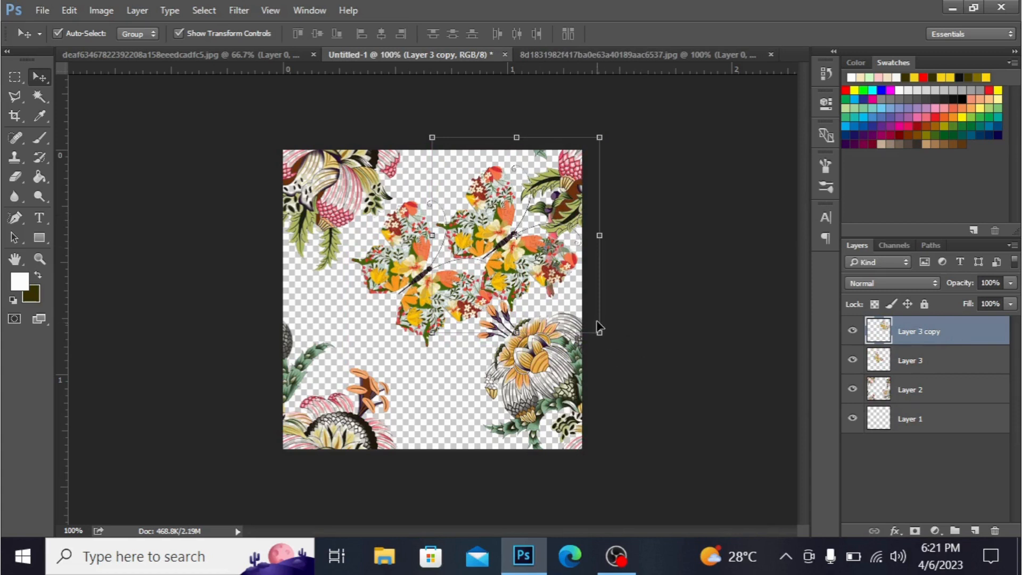
left_click_drag(600, 332, 568, 286)
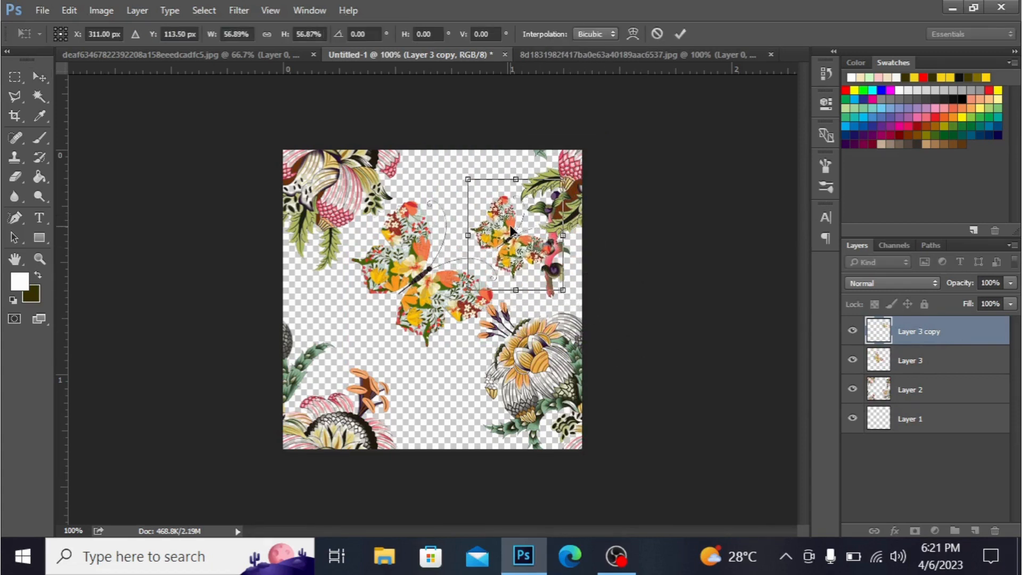
Rotate the butterfly copy to -90°, shrink it further and place it above and to the right of the large butterfly.
right_click(510, 226)
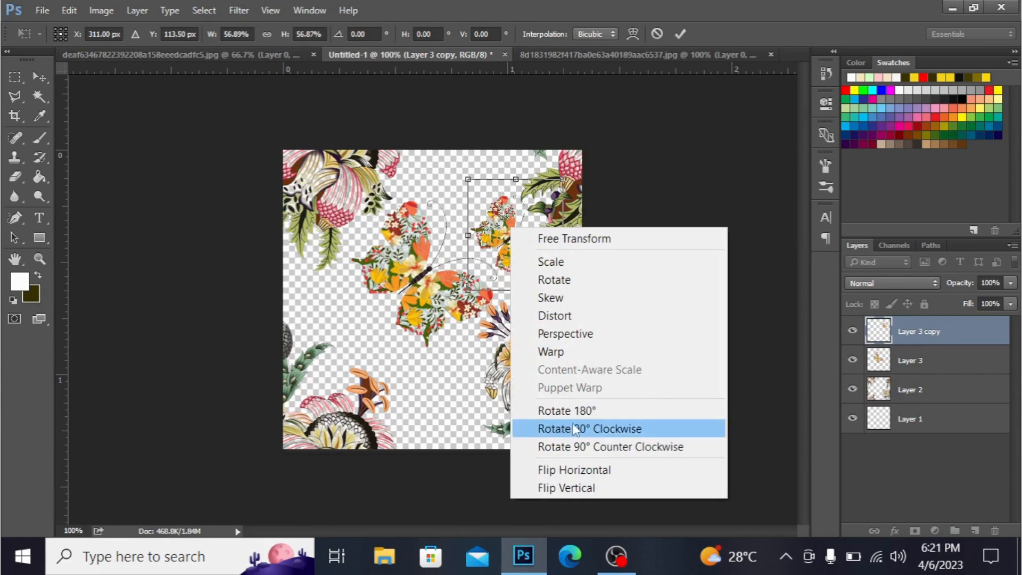
left_click(575, 429)
left_click_drag(531, 212, 489, 184)
right_click(488, 182)
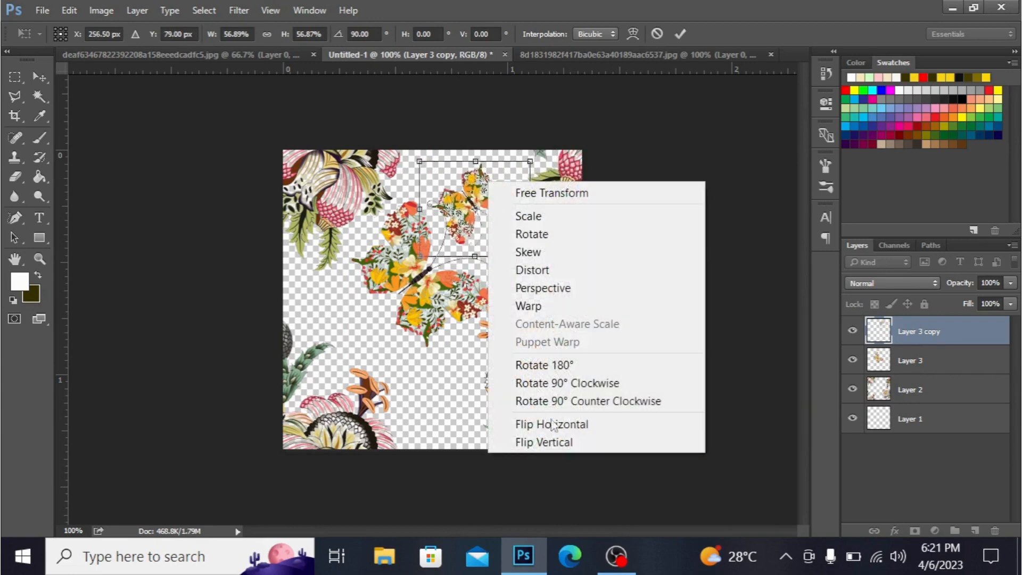
left_click(558, 365)
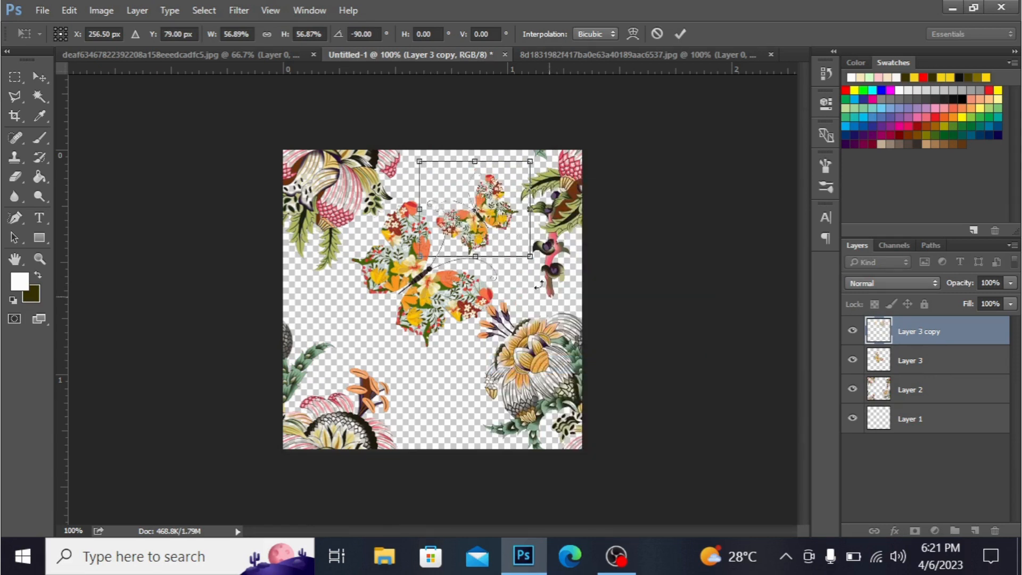
left_click_drag(488, 195, 485, 183)
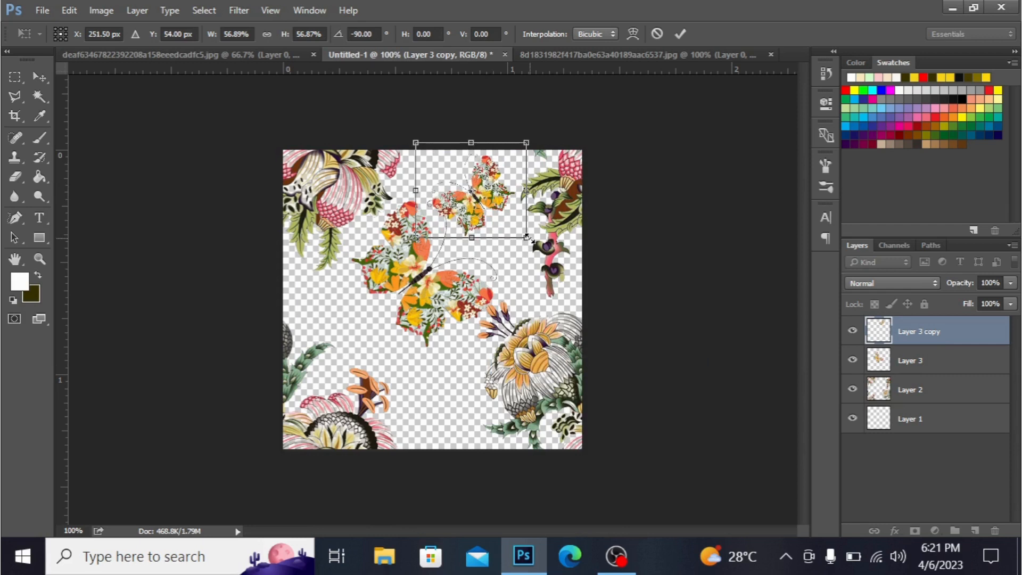
left_click_drag(527, 238, 516, 226)
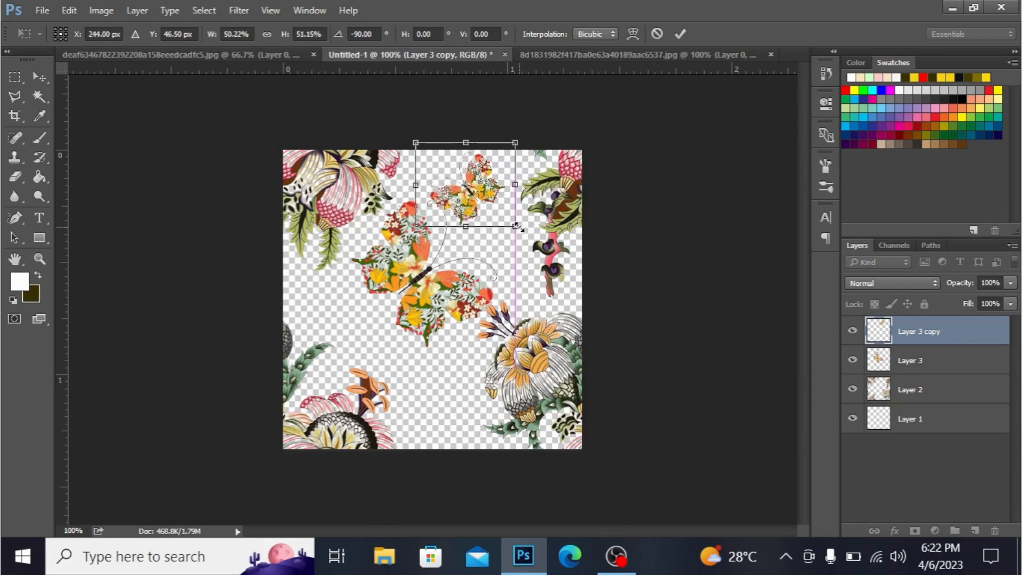
left_click_drag(484, 193, 479, 251)
key("Return")
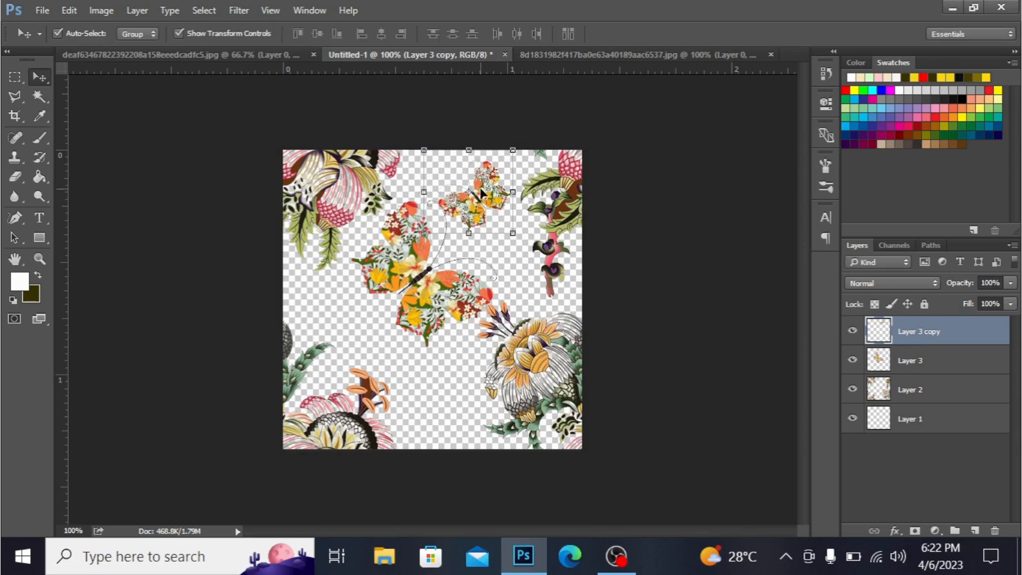
Duplicate the small butterfly below the large one, rotate the copy 90° clockwise and scale it to about 84% by 93%.
left_click_drag(481, 193, 442, 397)
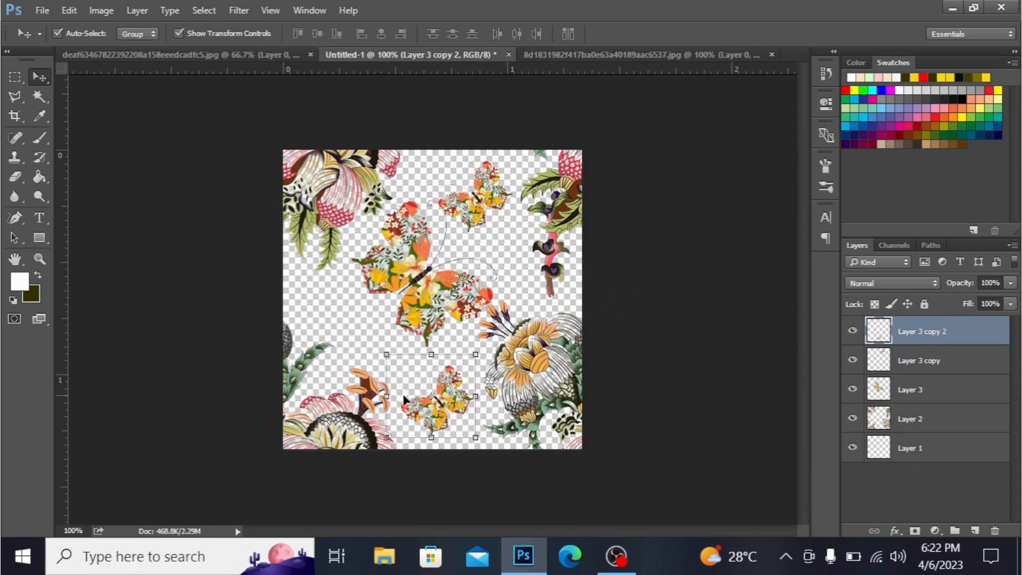
right_click(443, 388)
right_click(443, 389)
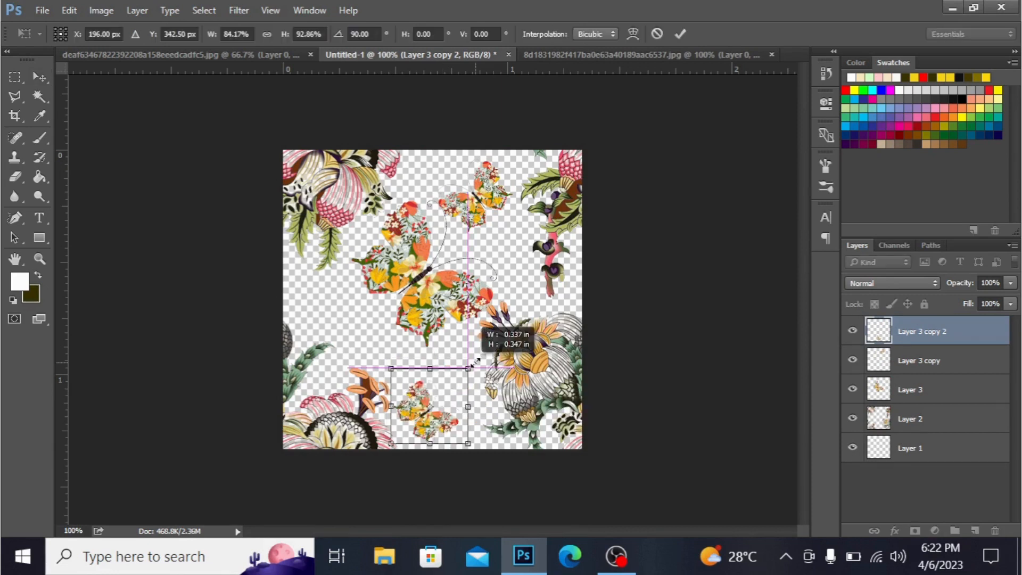
left_click_drag(473, 365, 469, 368)
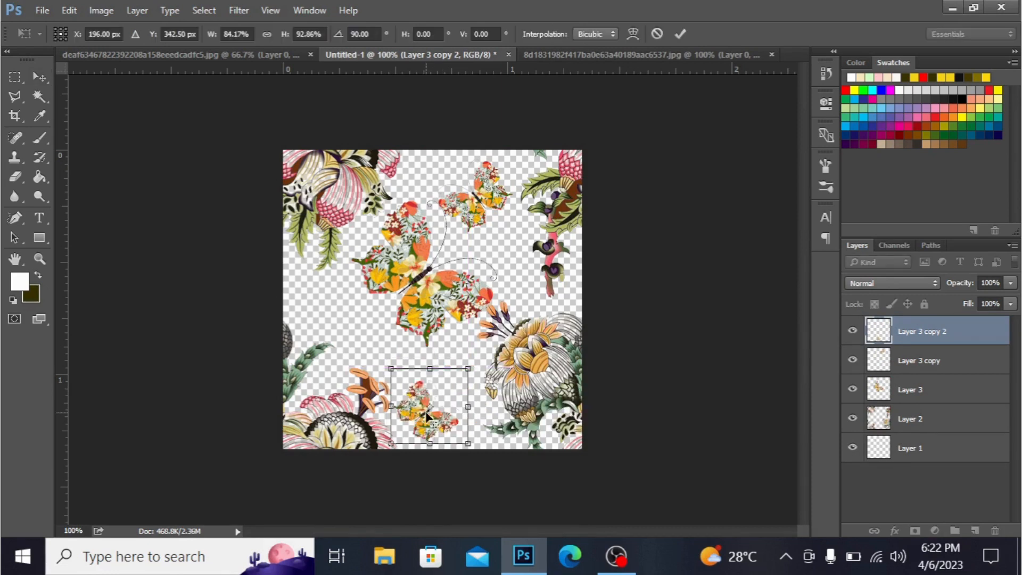
left_click_drag(426, 415, 455, 392)
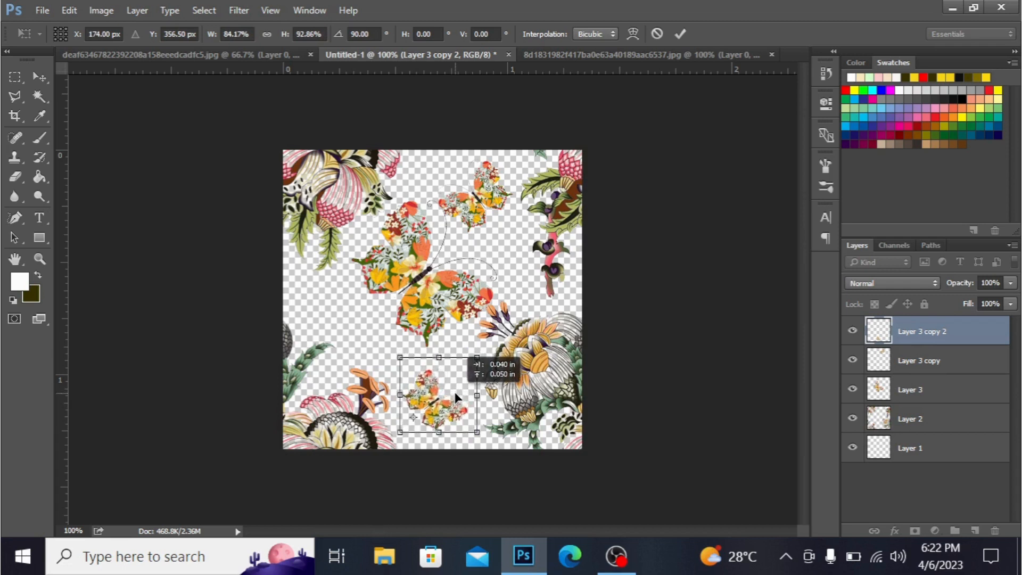
key("Return")
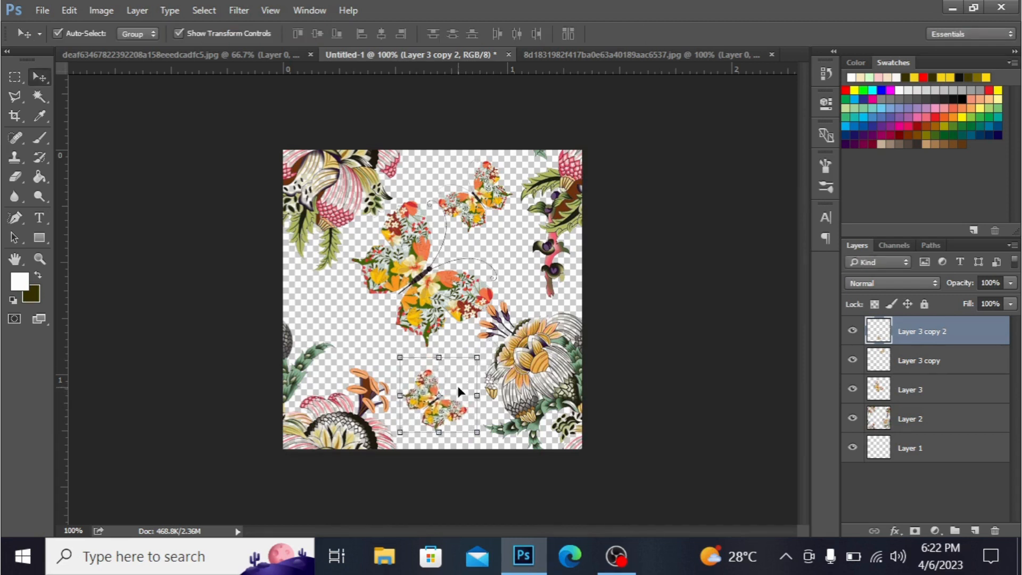
left_click(459, 388)
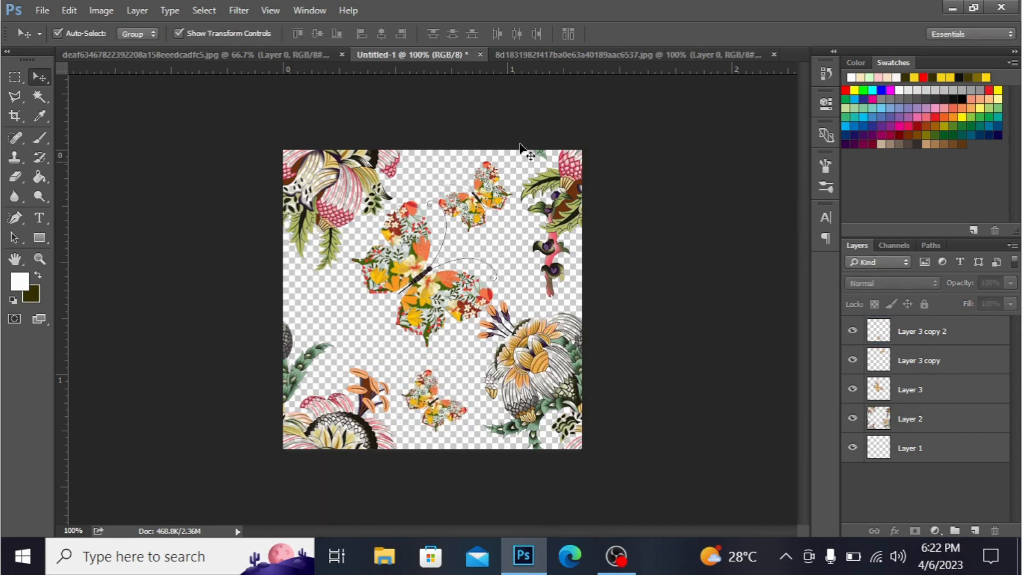
Nudge the upper small butterfly up and to the right, and slightly enlarge the lower small butterfly.
left_click(934, 373)
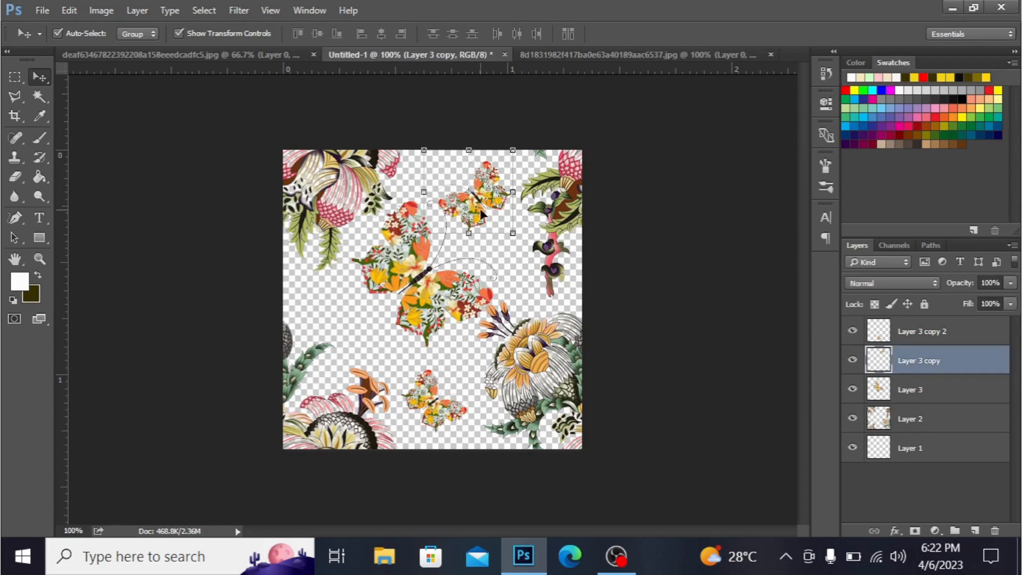
left_click_drag(484, 192, 494, 190)
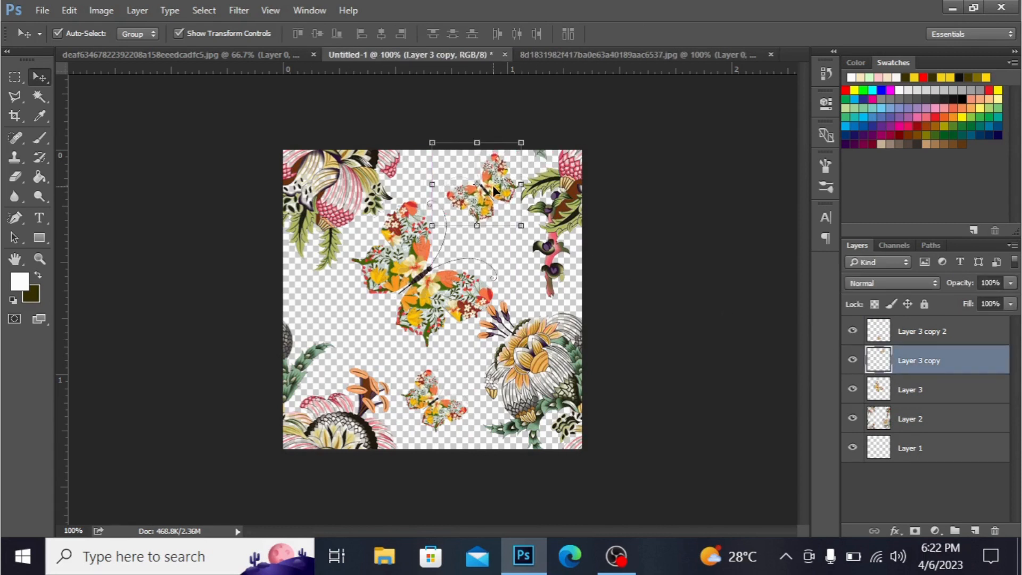
left_click(942, 329)
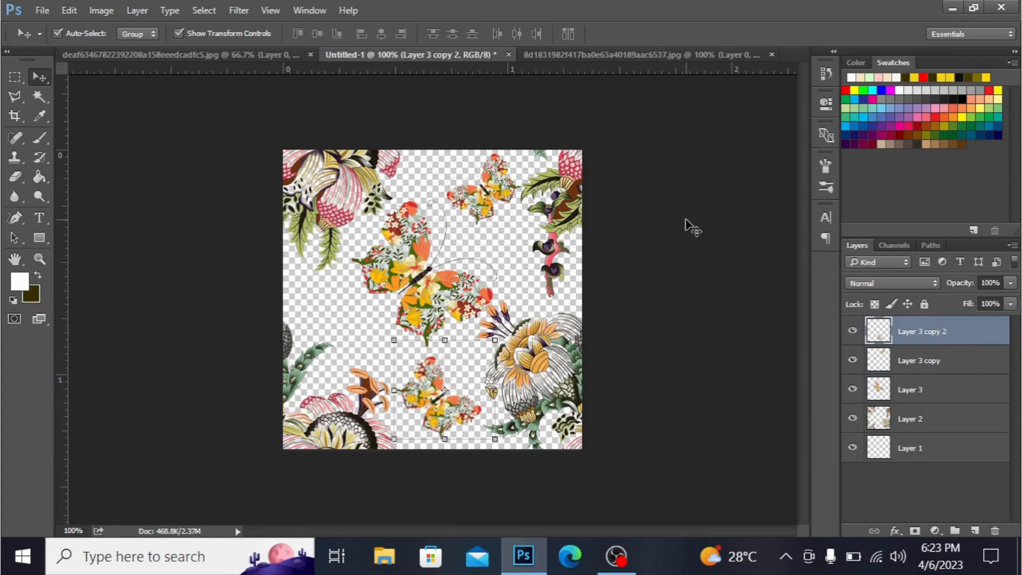
left_click(685, 219)
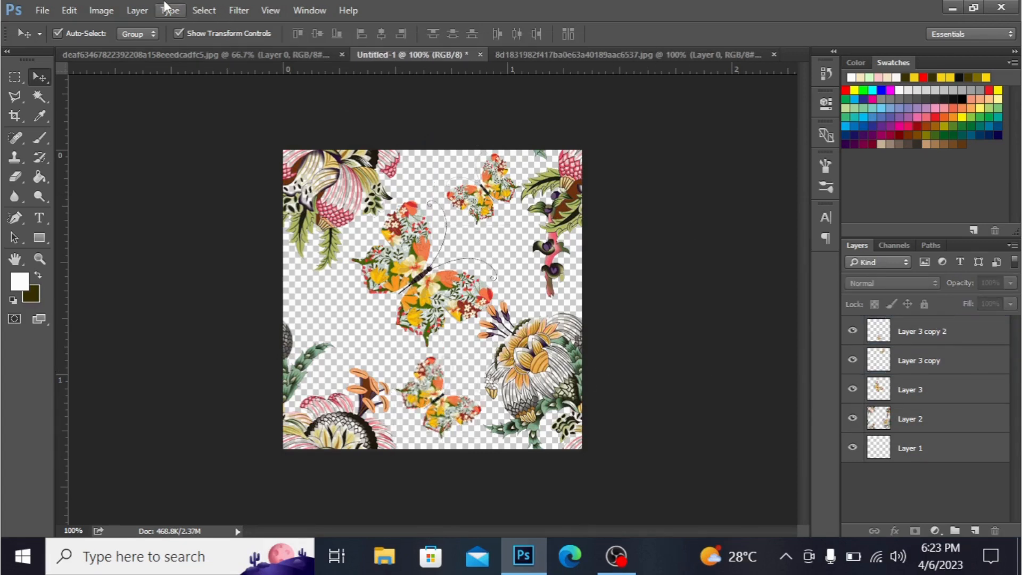
Define the finished tile as a pattern named "floral pattern".
left_click(69, 10)
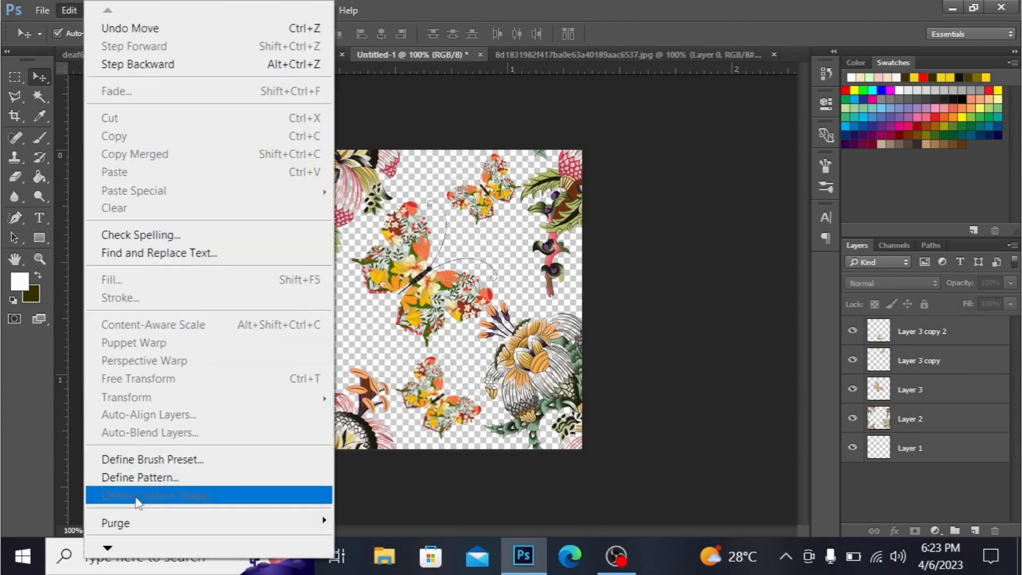
left_click(146, 482)
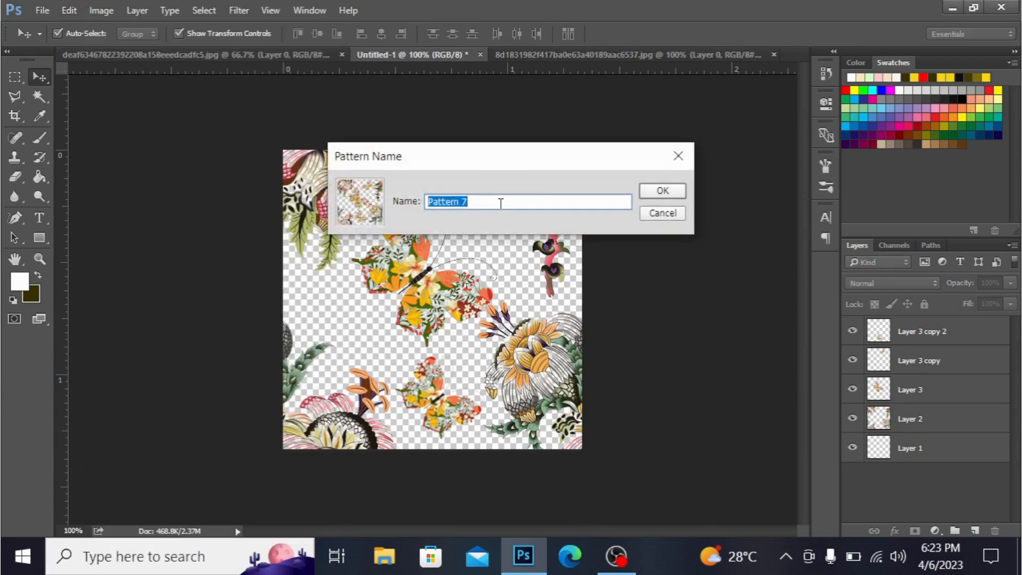
key("BackSpace")
type("floral pattern")
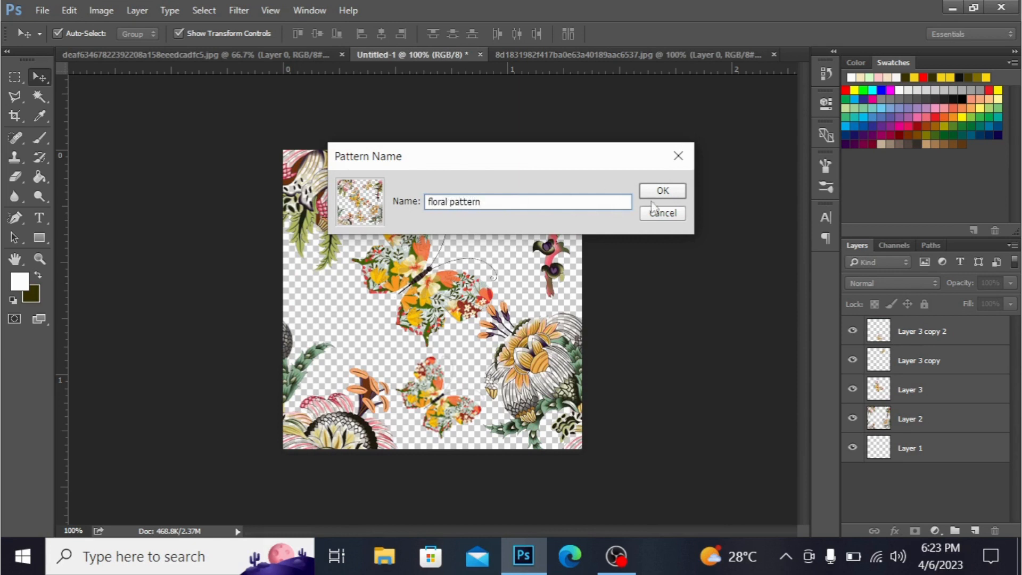
left_click(679, 192)
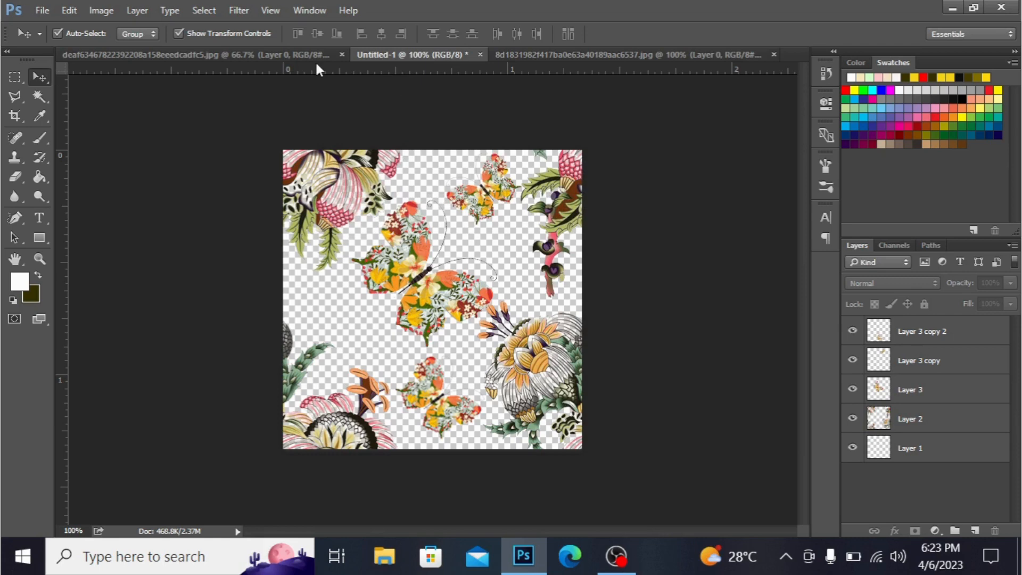
Create a new transparent document 800 pixels wide and 800 pixels high.
left_click(42, 10)
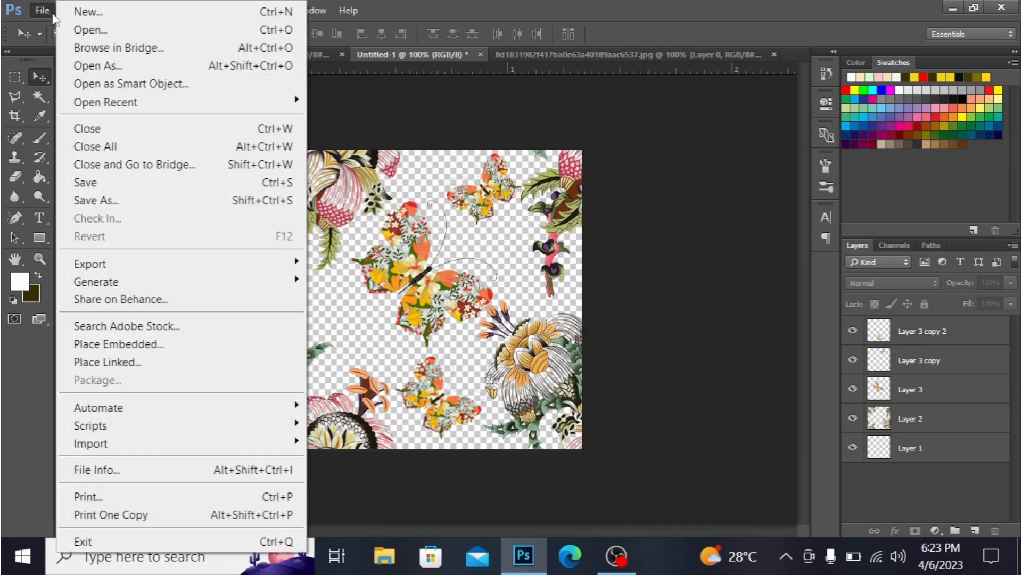
left_click(96, 19)
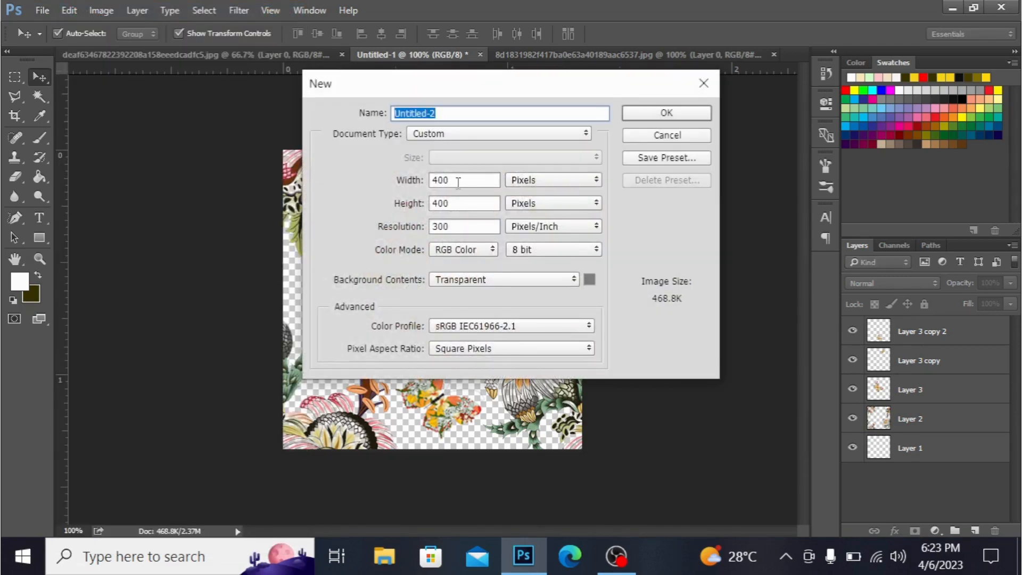
left_click(458, 181)
key("BackSpace")
key("BackSpace")
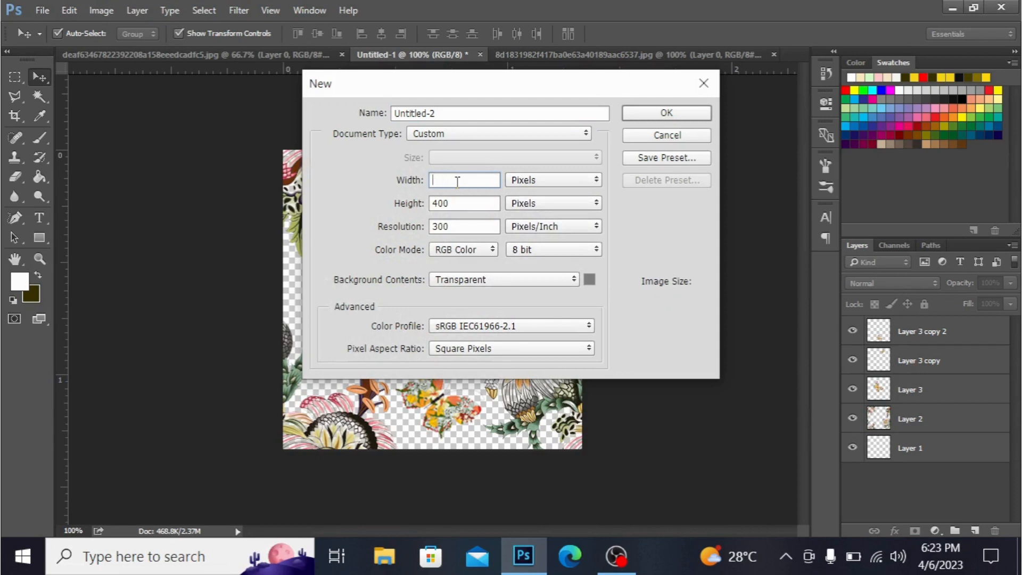
type("800")
left_click(472, 207)
key("BackSpace")
key("BackSpace")
key("BackSpace")
type("800")
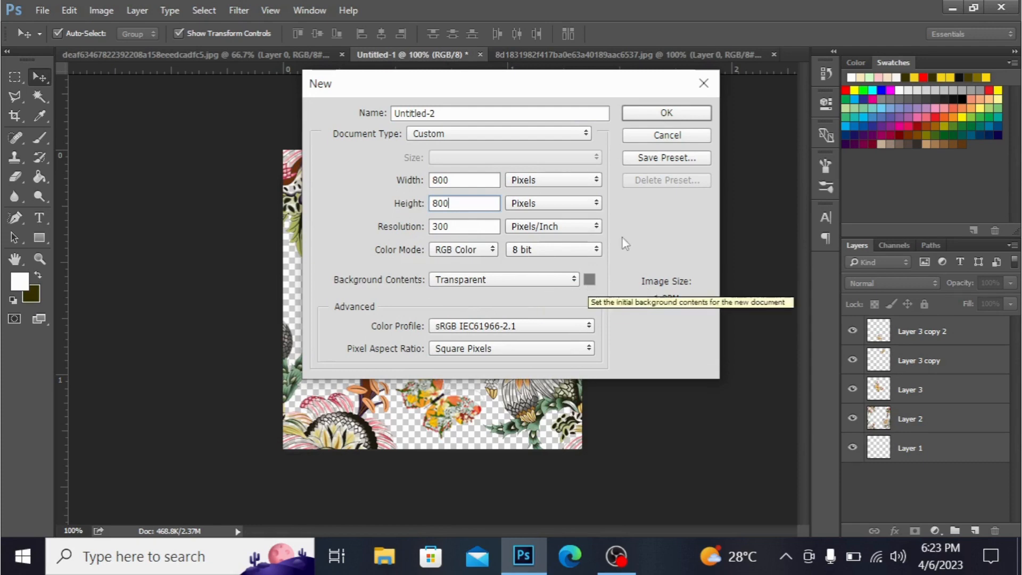
left_click(666, 114)
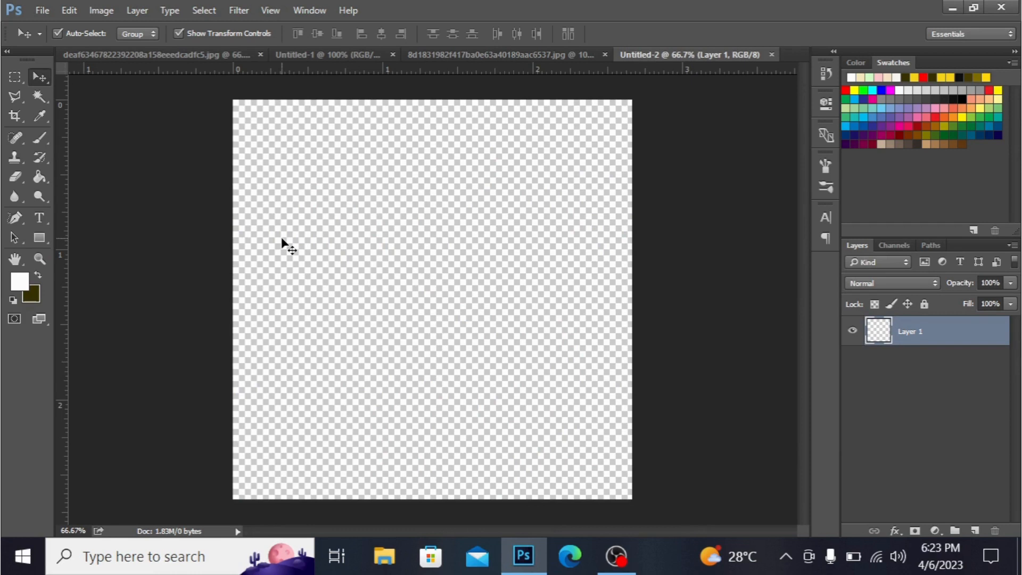
Fill the empty layer with the custom pattern "floral pattern" in Normal mode at 100% opacity, leaving no layer selected.
key("shift+F5")
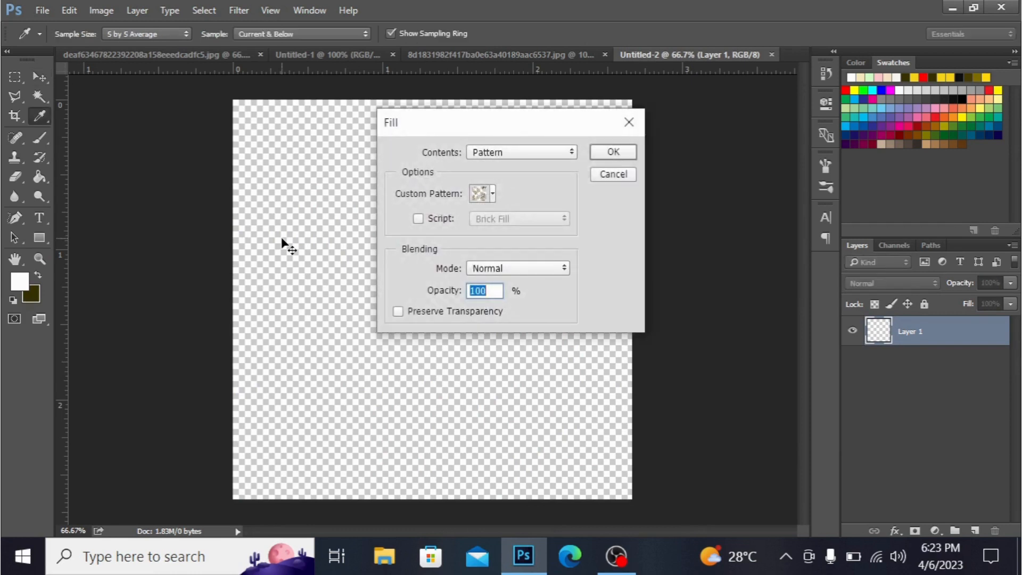
left_click(544, 155)
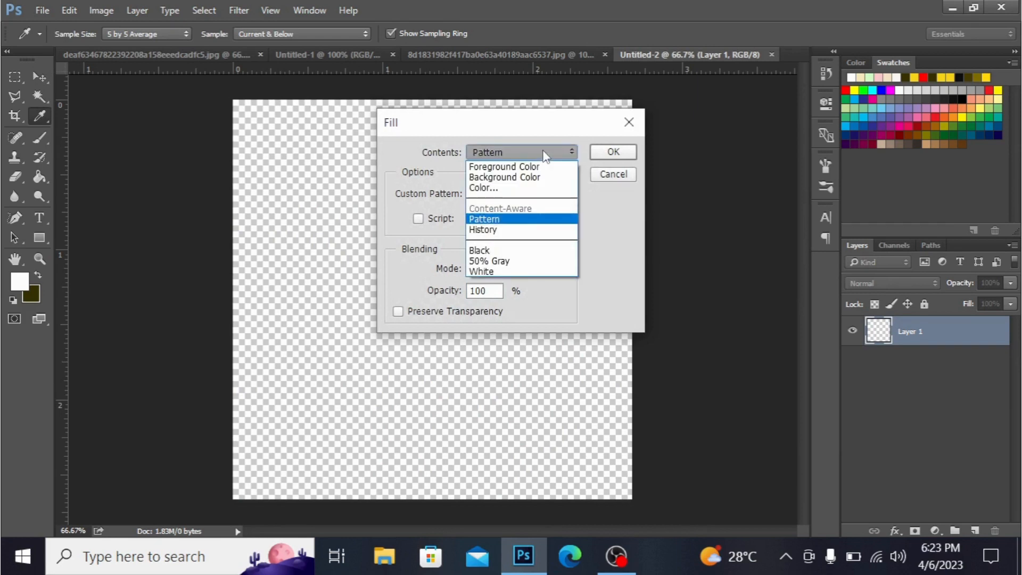
left_click(527, 220)
left_click(493, 194)
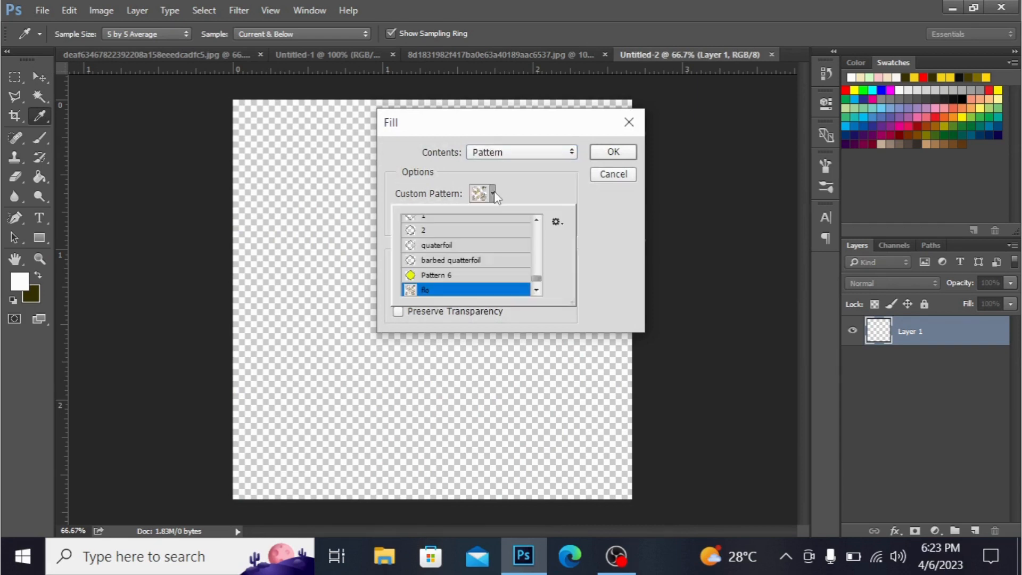
left_click(538, 291)
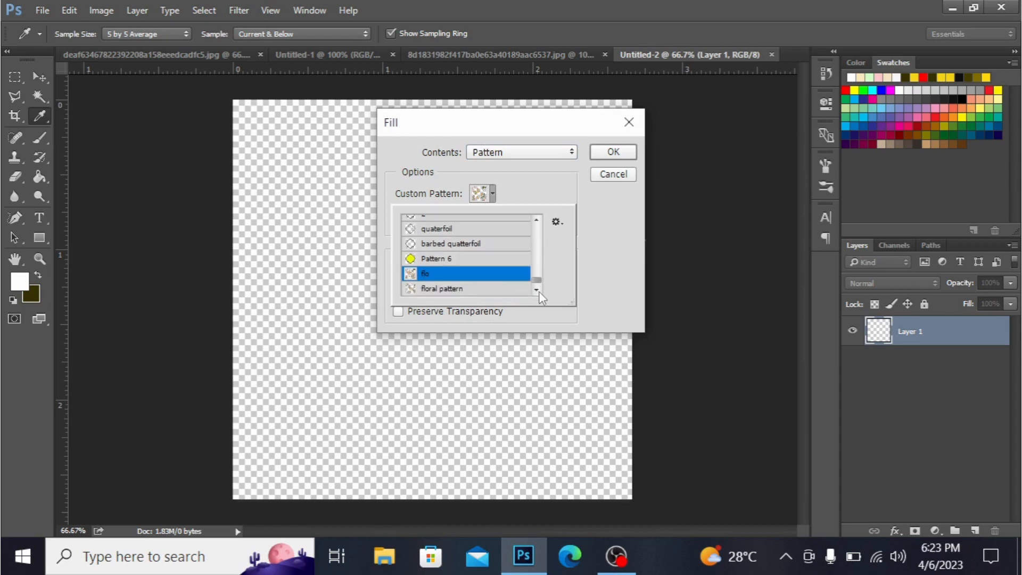
left_click(501, 291)
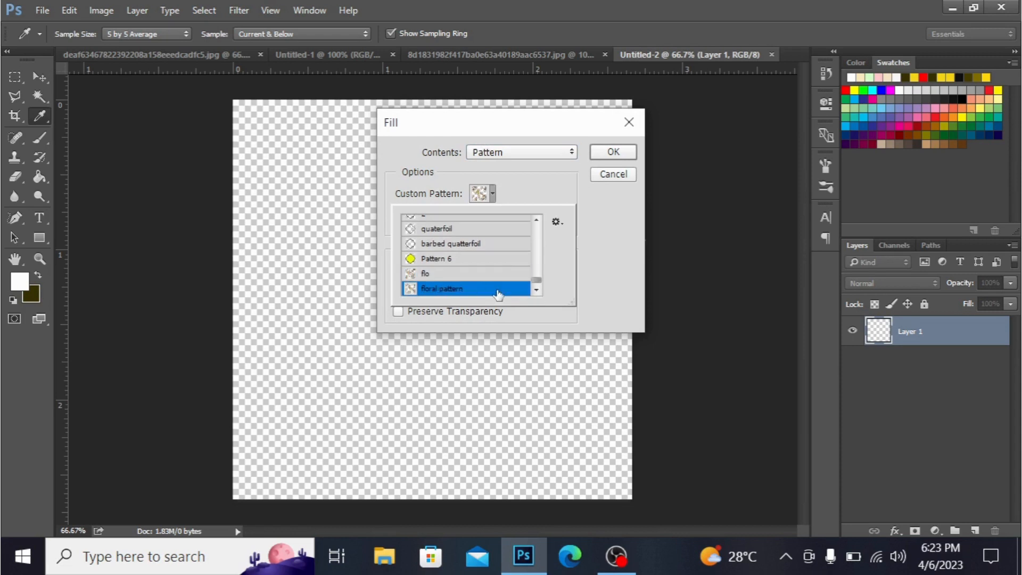
left_click(611, 154)
left_click(611, 153)
key("v")
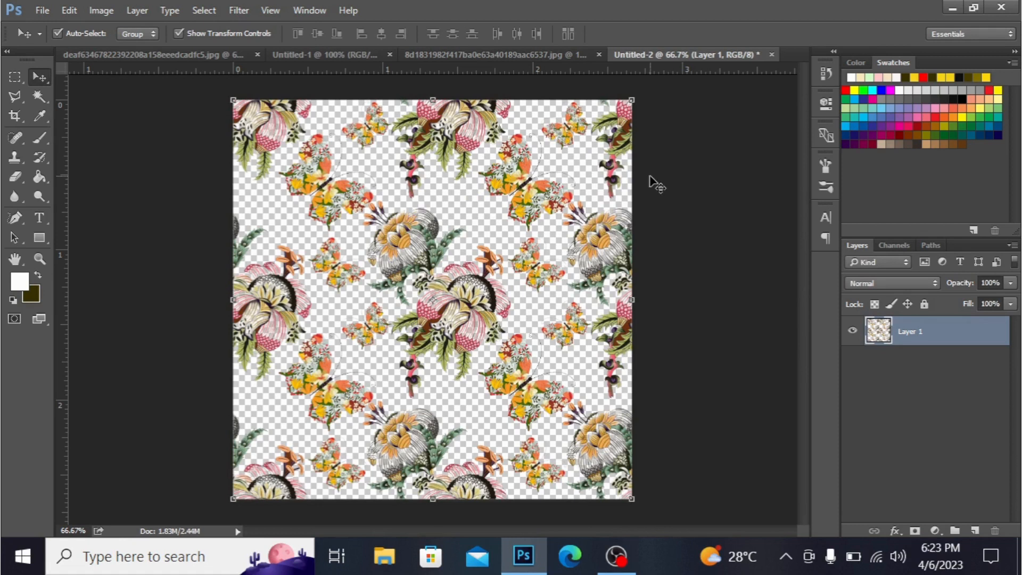
left_click(688, 227)
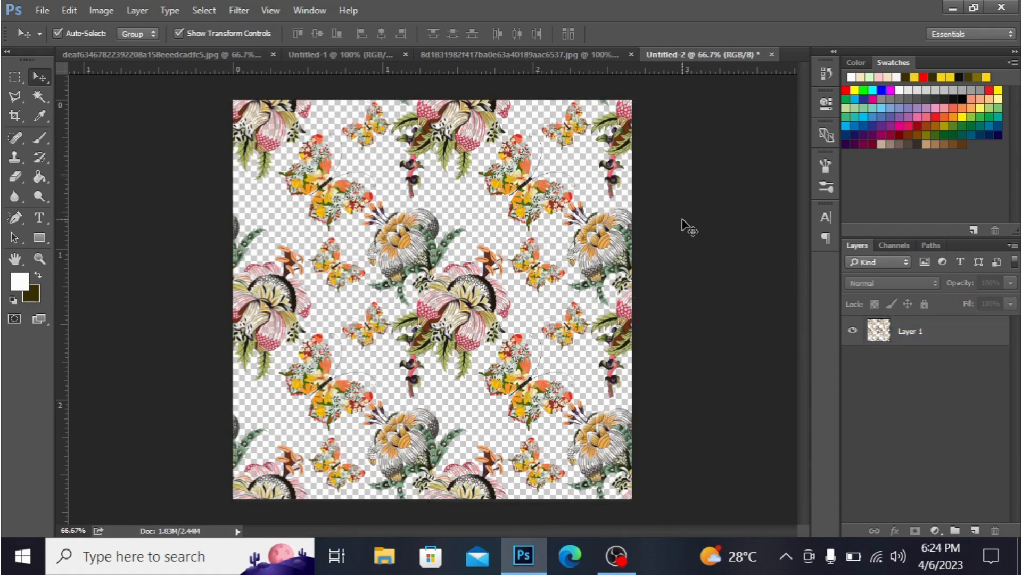
Add a new empty layer, move the pattern layer above it, and select the empty layer.
left_click(974, 532)
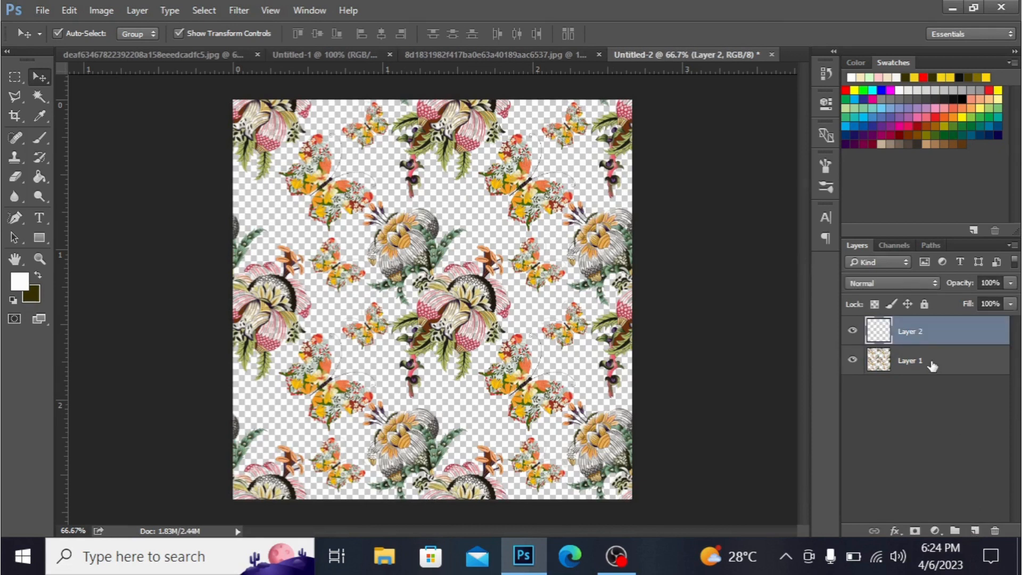
left_click_drag(911, 361, 938, 331)
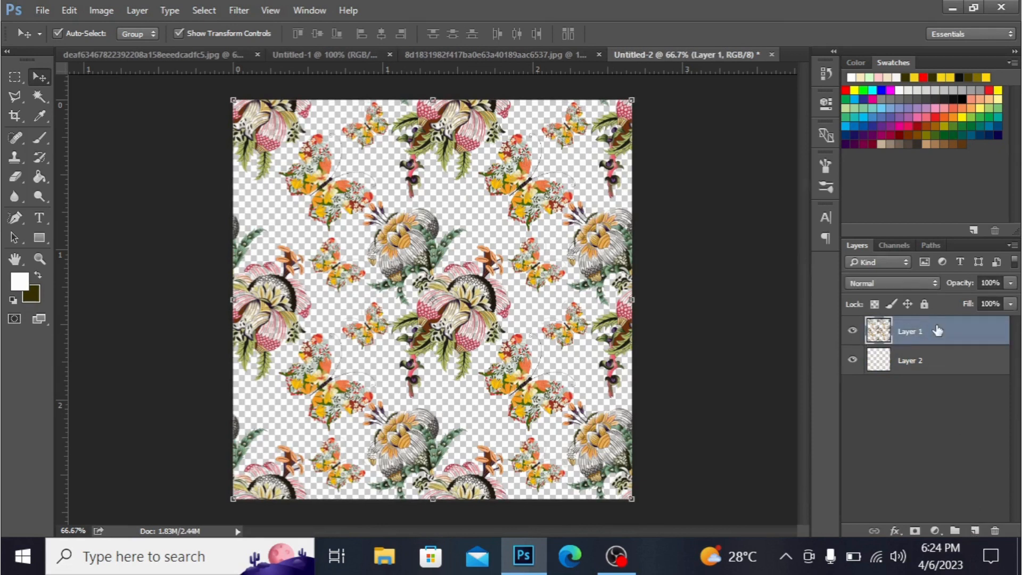
left_click(938, 369)
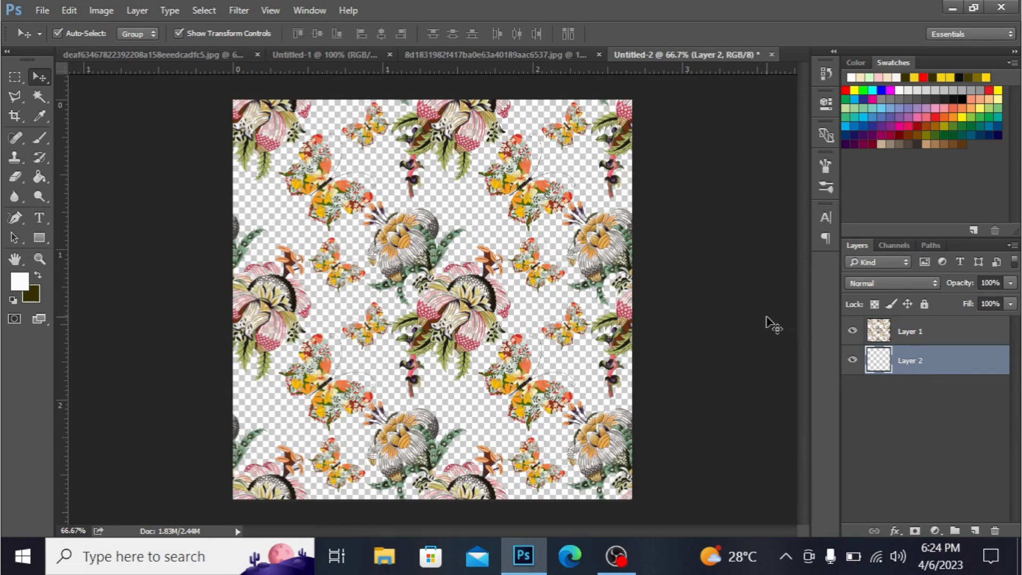
Set the foreground color to pale pink #f7c3c3, fill the layer below the pattern with it, and reselect that layer.
left_click(19, 280)
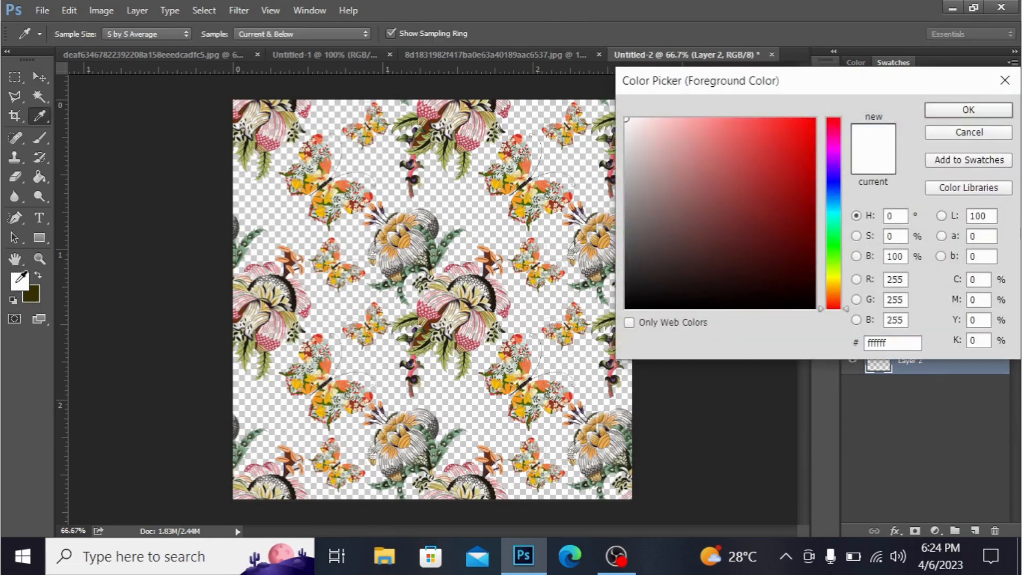
left_click(666, 124)
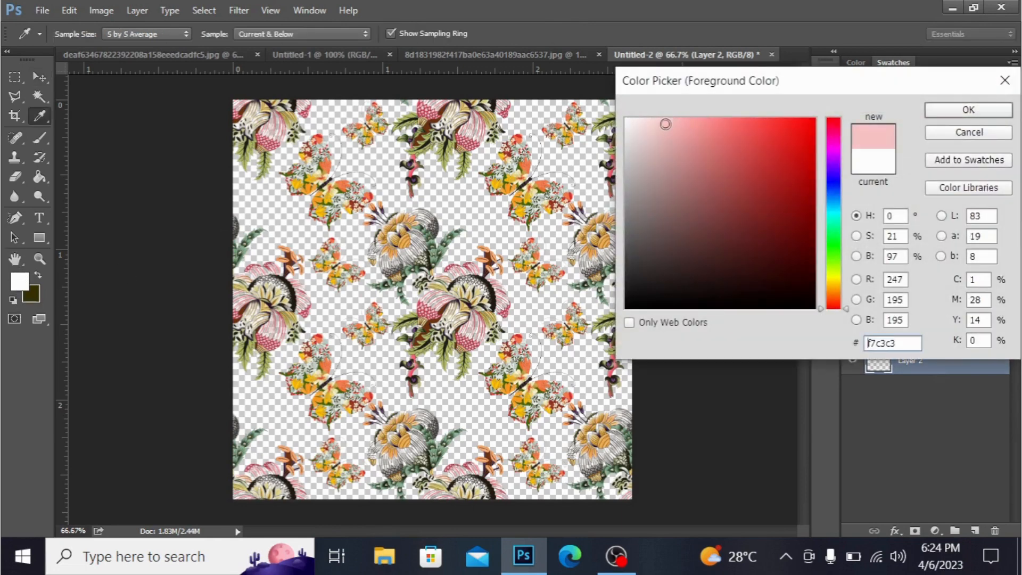
left_click(961, 113)
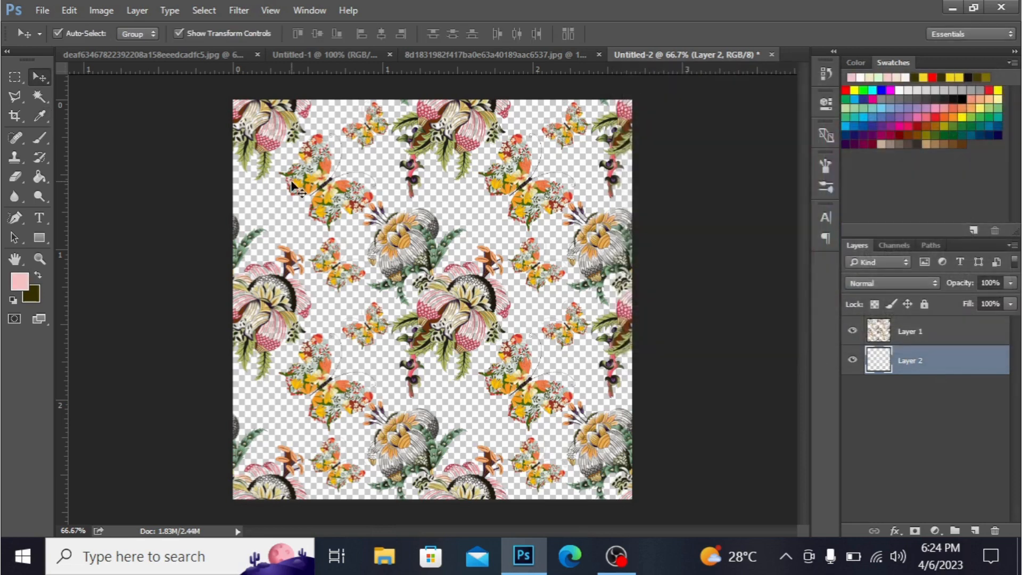
key("alt+BackSpace")
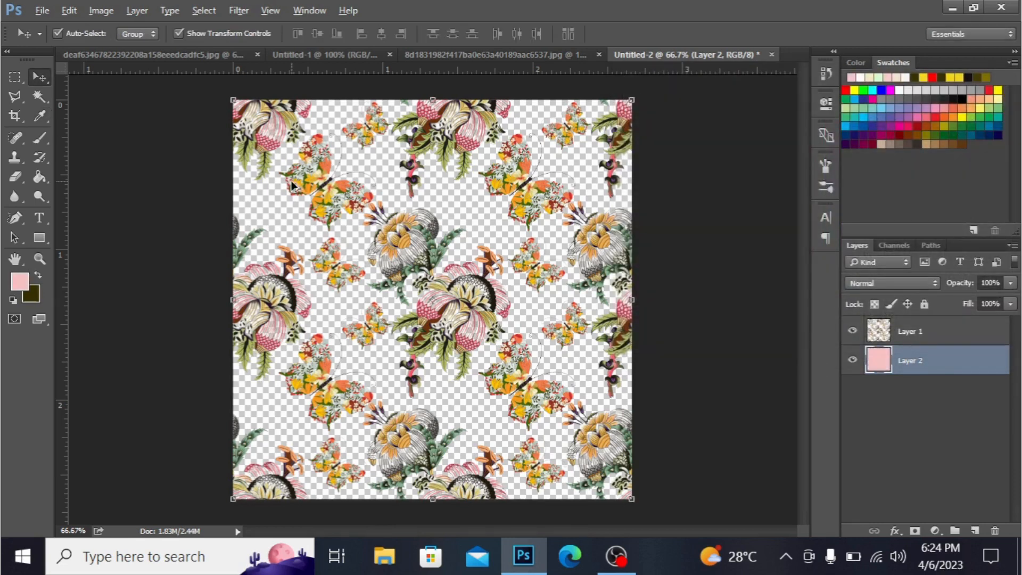
left_click(731, 185)
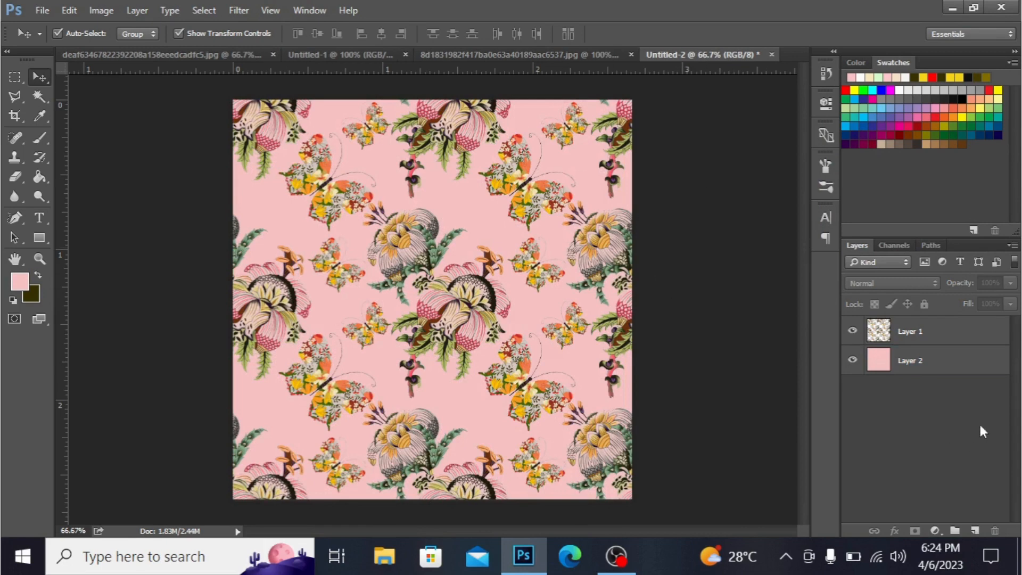
left_click(973, 371)
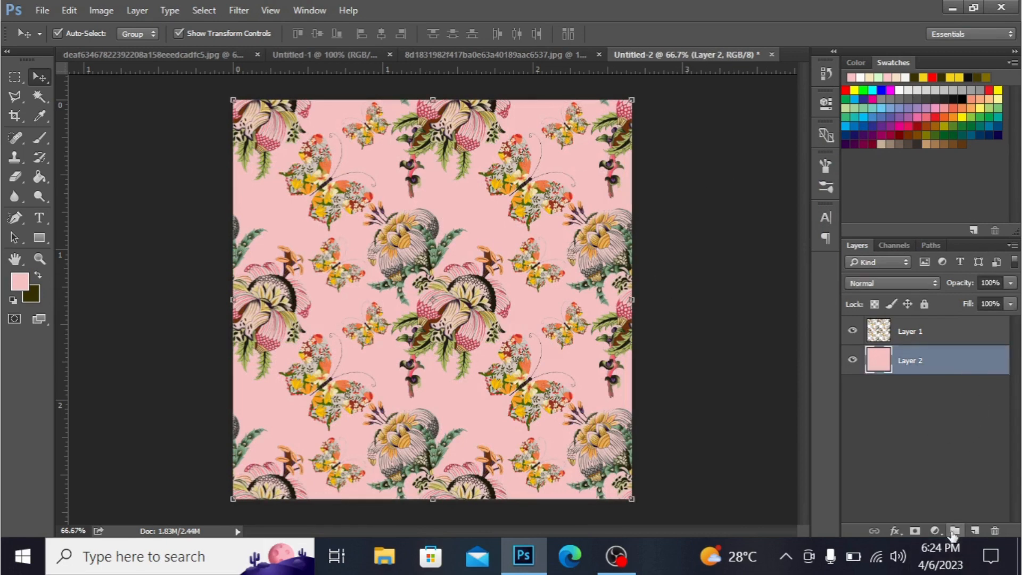
left_click(935, 532)
left_click(924, 173)
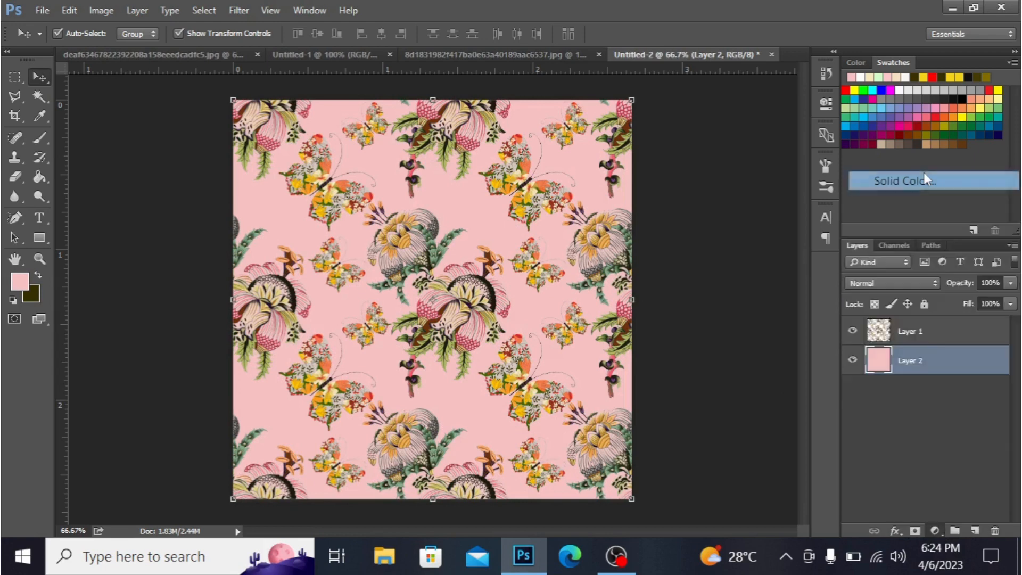
left_click(969, 132)
Add a Solid Color fill layer between the pattern and the pink layer, trying different hues and settling on light blue #c3d1f7.
left_click(935, 531)
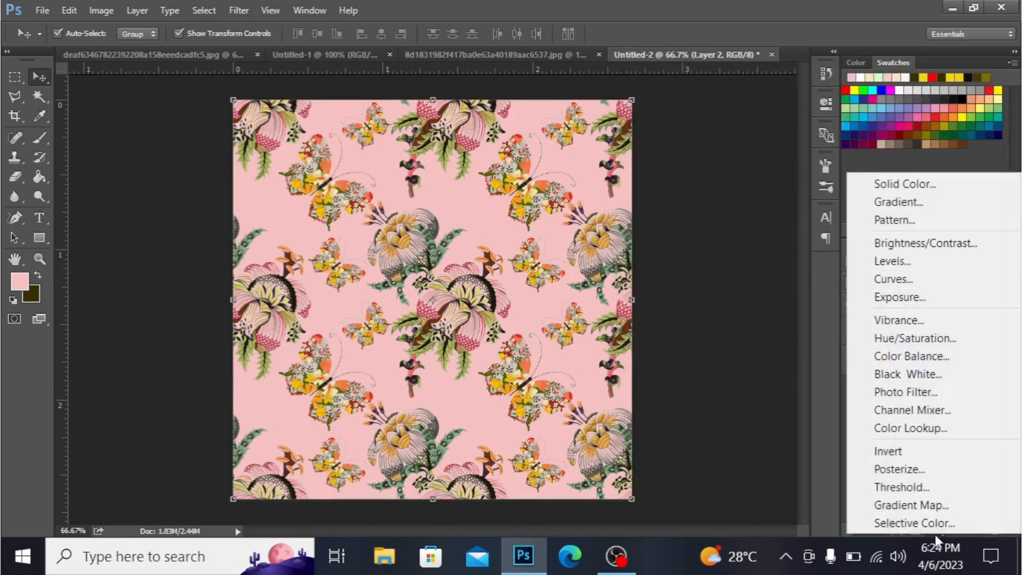
left_click(940, 187)
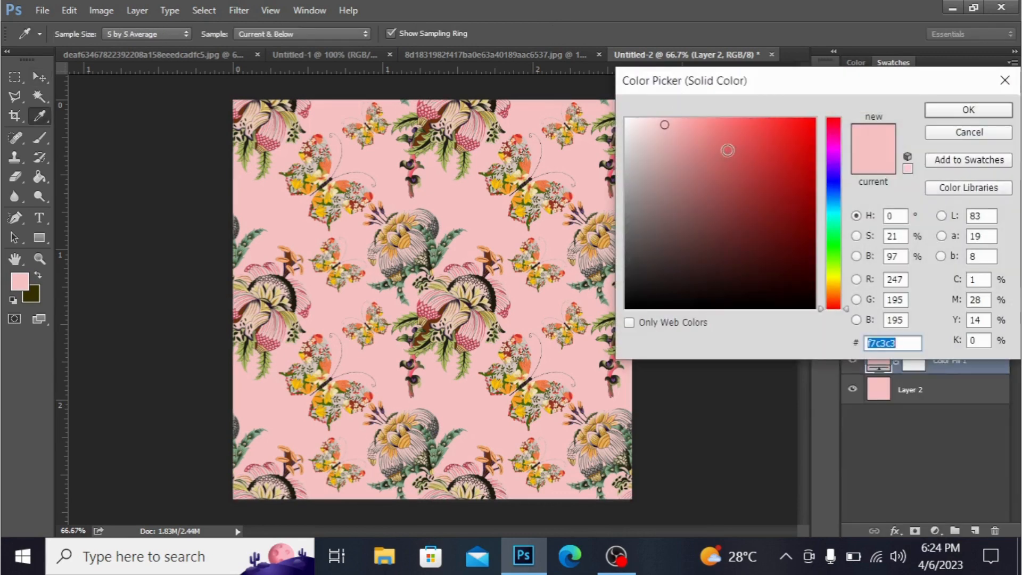
left_click_drag(835, 146, 835, 177)
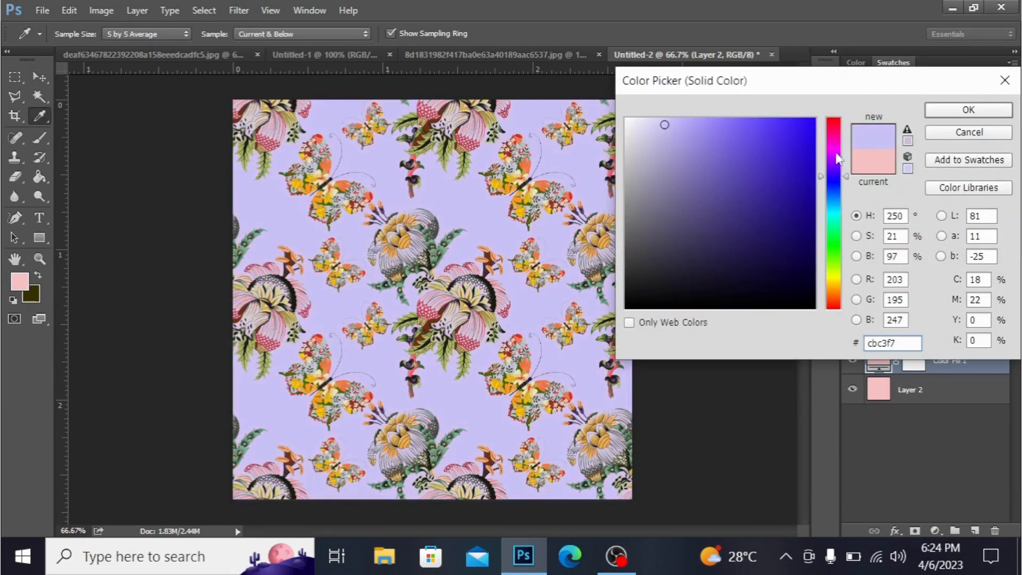
left_click(831, 123)
left_click_drag(832, 140, 833, 309)
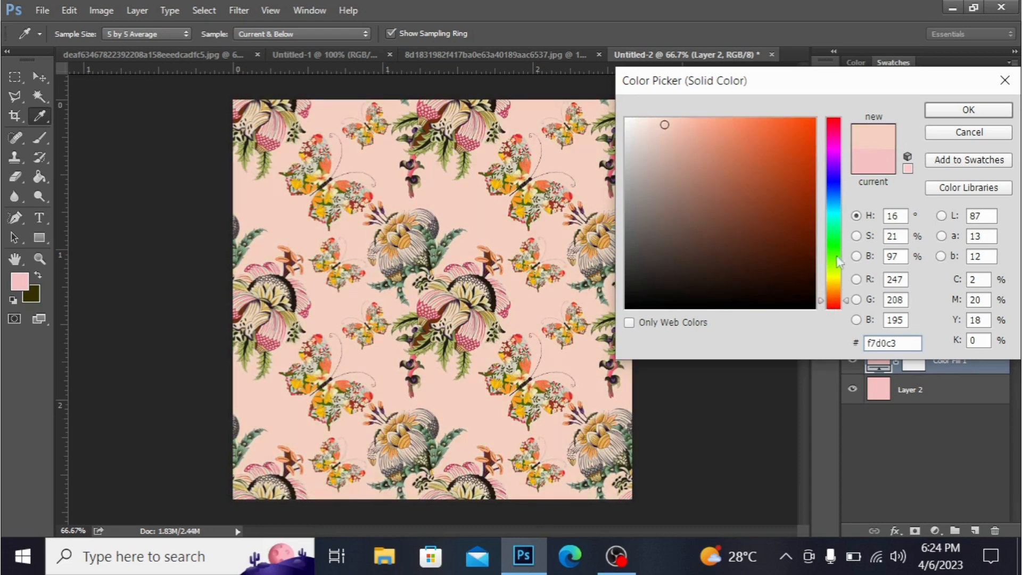
left_click(832, 137)
left_click_drag(836, 183, 837, 191)
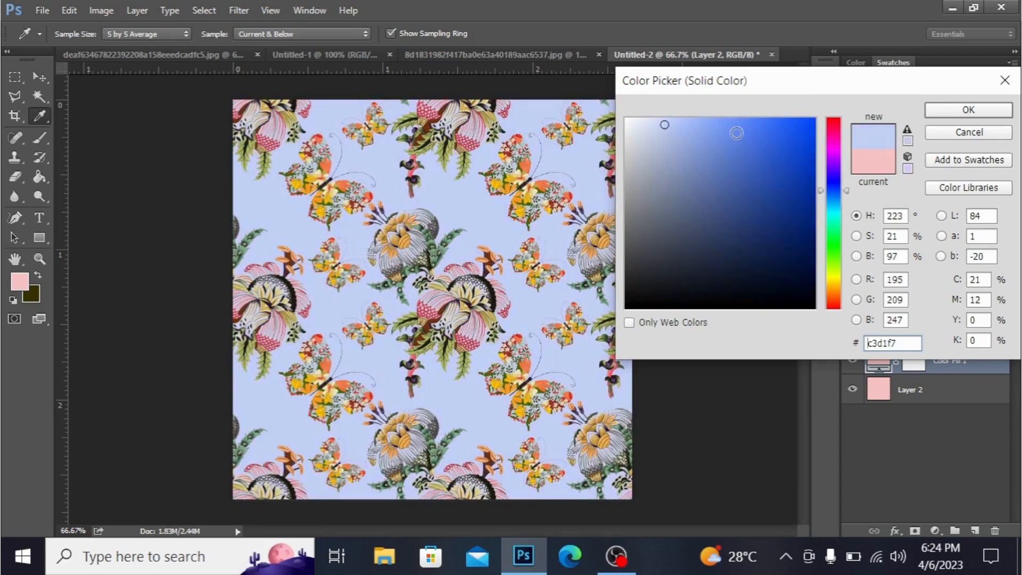
left_click(967, 110)
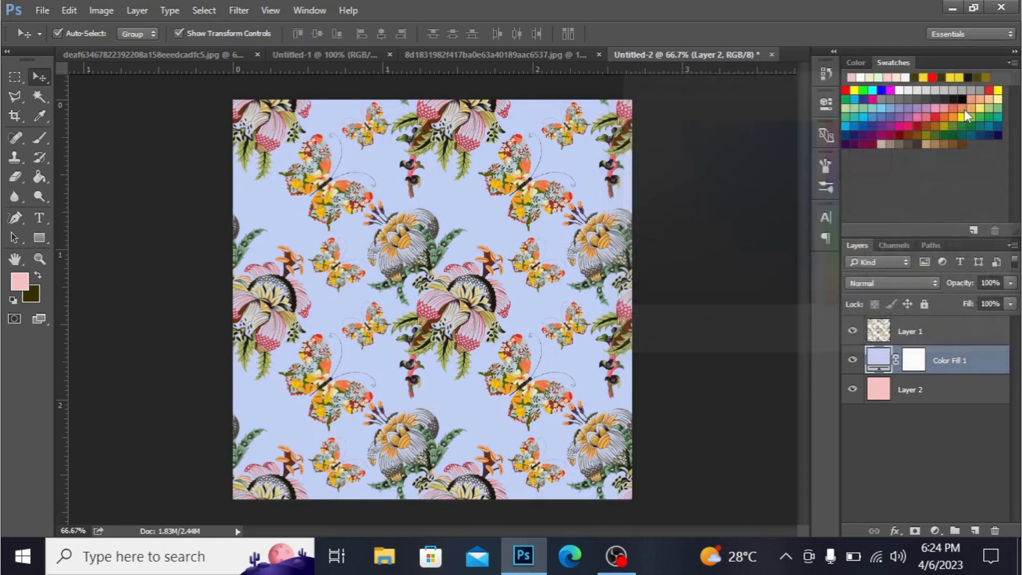